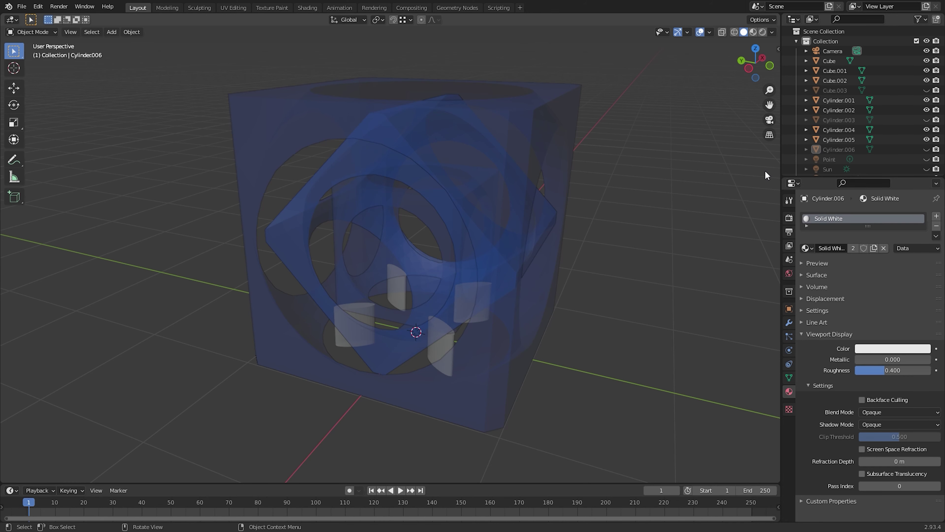
# Step: Unhide Cube.003's inner blue cube and orbit to a near-front view of the cubes
pyautogui.click(926, 91)
pyautogui.moveTo(732, 265); pyautogui.dragTo(467, 257, button='middle')
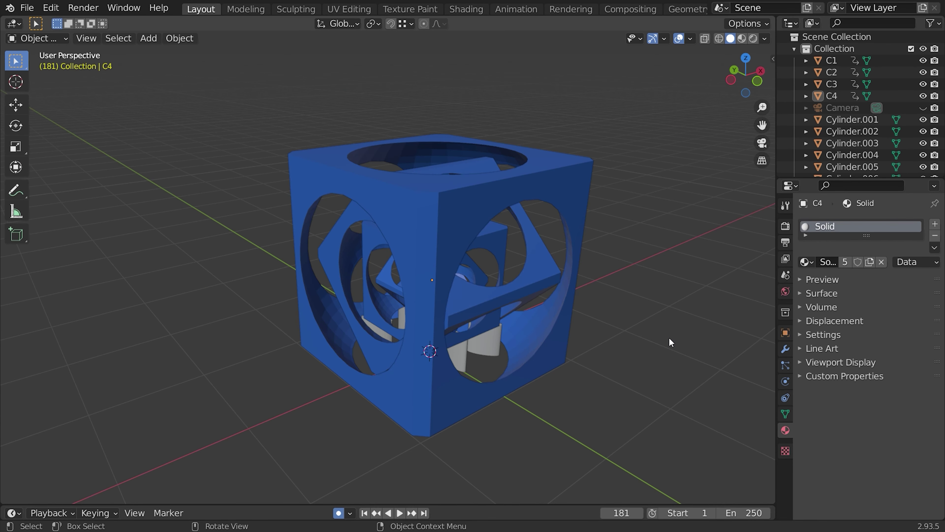
pyautogui.moveTo(670, 338); pyautogui.dragTo(158, 370, button='middle')
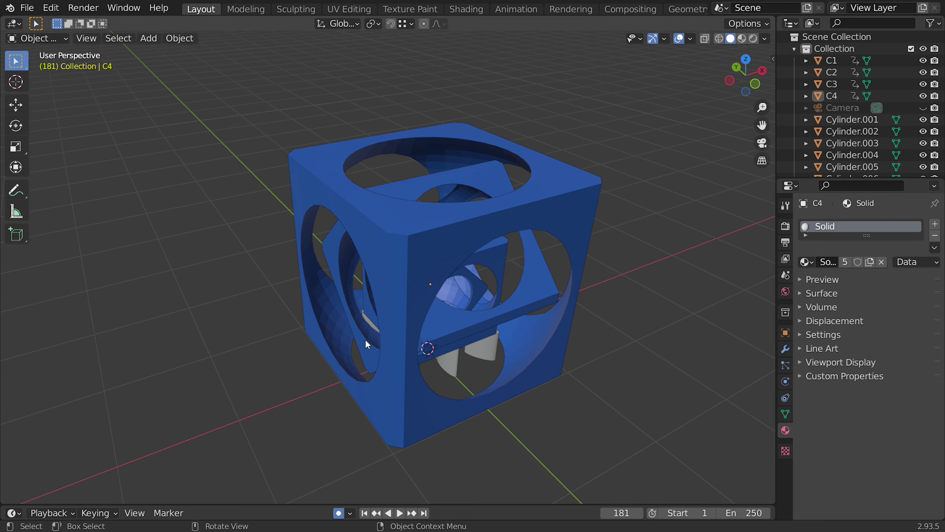
pyautogui.click(475, 295)
pyautogui.moveTo(475, 296); pyautogui.dragTo(427, 367, button='middle')
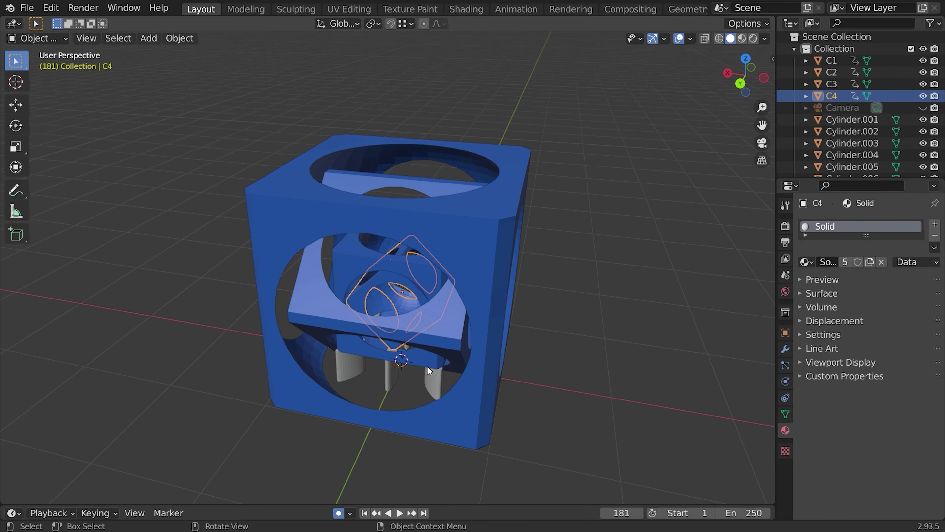
pyautogui.click(605, 305)
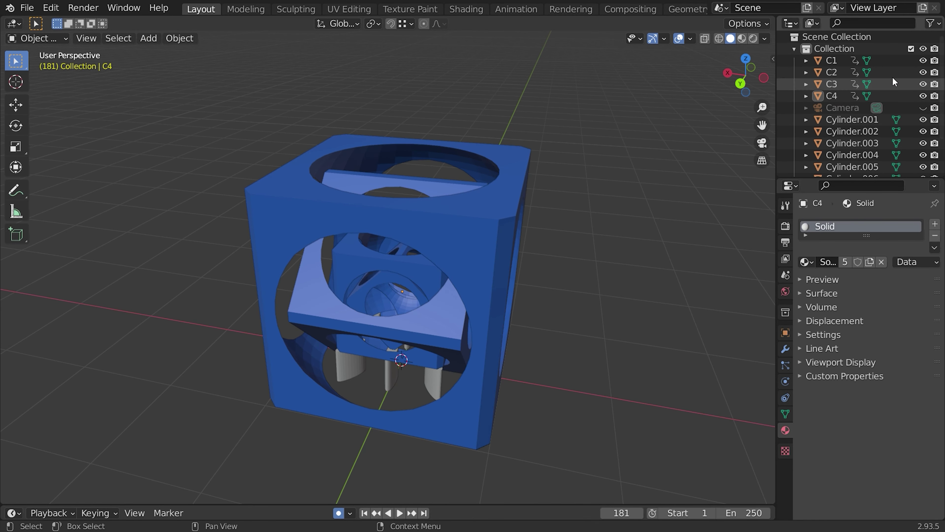
pyautogui.click(924, 60)
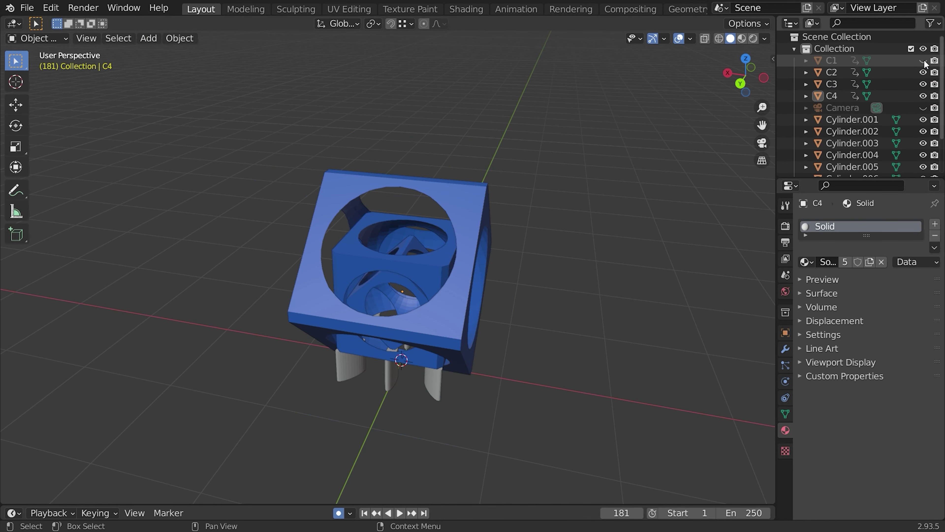
pyautogui.click(925, 73)
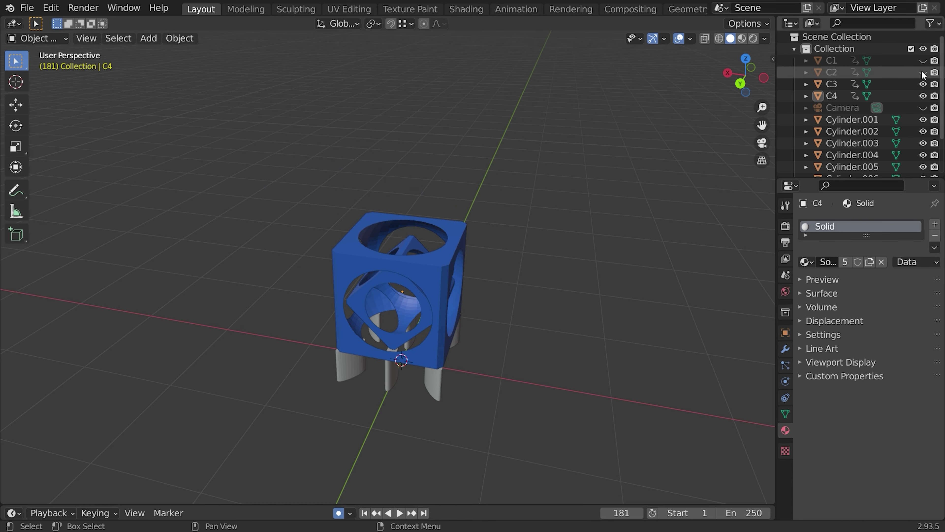
pyautogui.click(924, 85)
pyautogui.moveTo(614, 218); pyautogui.dragTo(670, 209, button='middle')
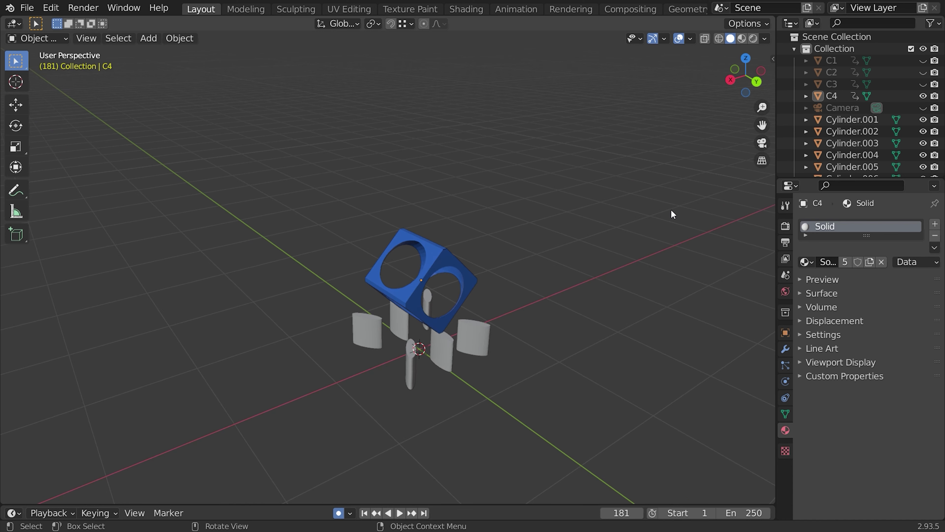
pyautogui.click(924, 84)
pyautogui.click(924, 72)
pyautogui.click(923, 61)
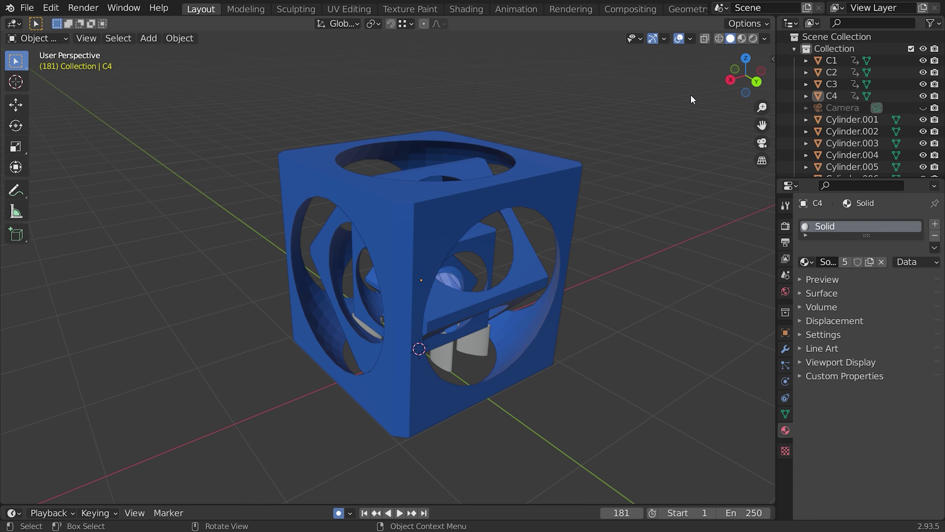
# Step: Turn on X-Ray and inspect outer cube C1's faces in Edit Mode with face select
pyautogui.click(706, 40)
pyautogui.moveTo(649, 171); pyautogui.dragTo(551, 168, button='middle')
pyautogui.click(488, 193)
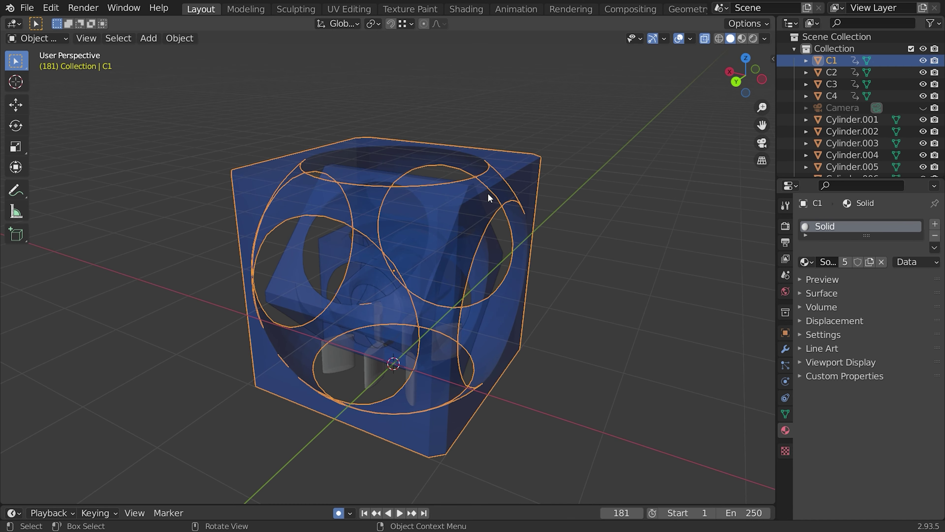
pyautogui.press('Tab')
pyautogui.press('3')
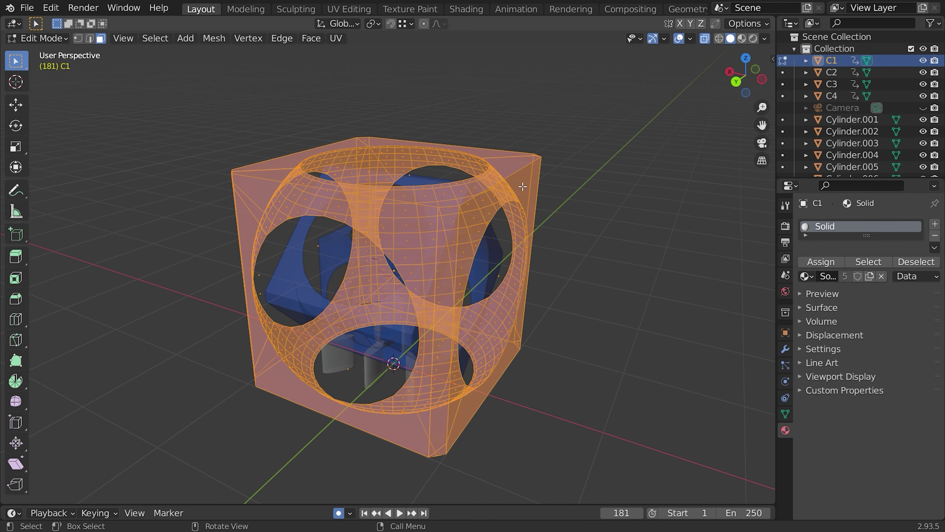
pyautogui.hotkey('alt', 'a')
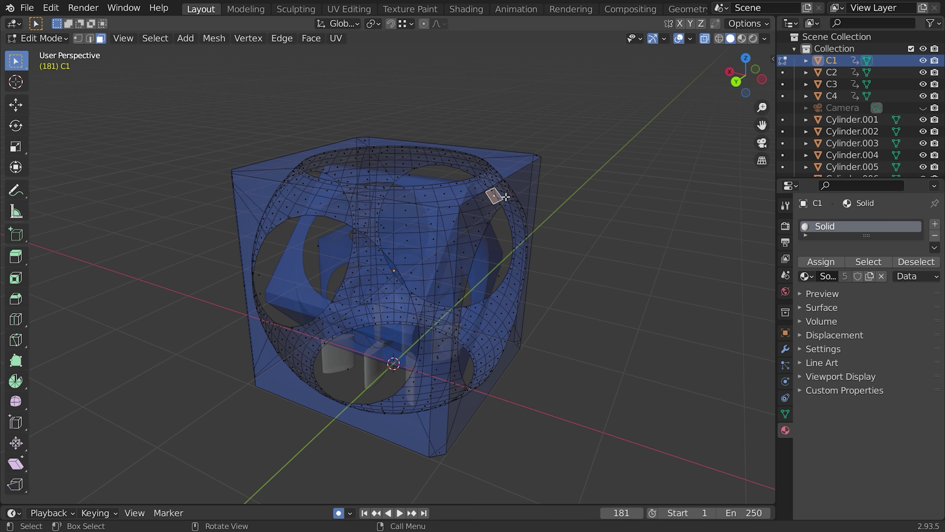
pyautogui.click(505, 275)
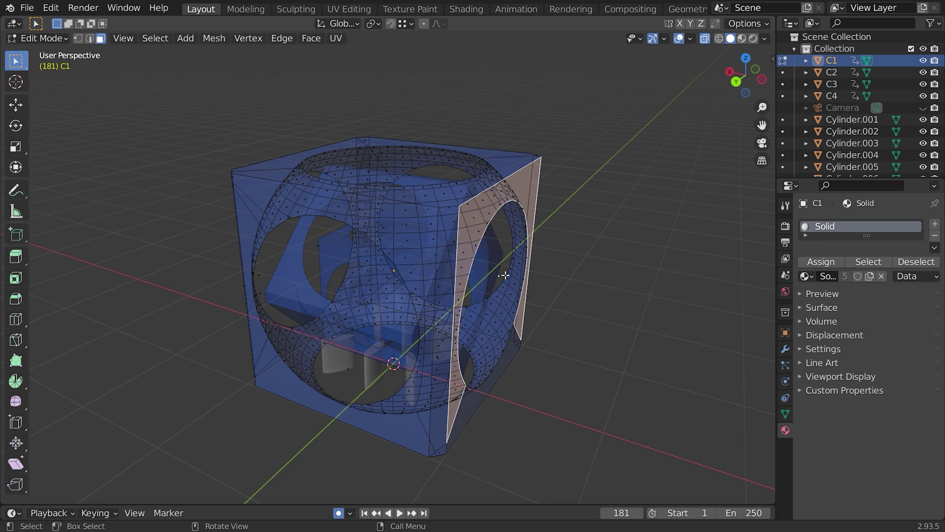
pyautogui.hotkey('alt', 'a')
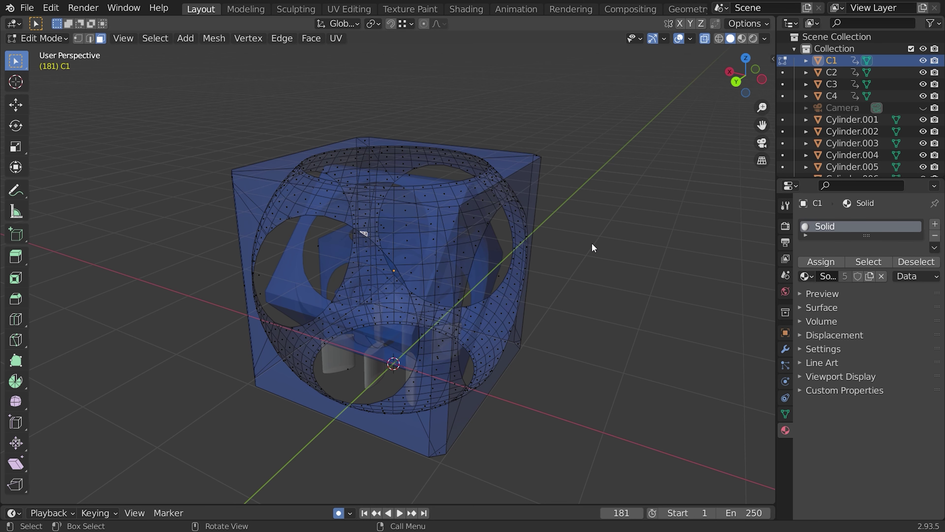
pyautogui.press('Tab')
pyautogui.hotkey('alt', 'a')
# Step: Select C2 and then the small inner C4, deselect, and turn X-Ray off
pyautogui.moveTo(595, 241); pyautogui.dragTo(521, 211, button='middle')
pyautogui.click(392, 300)
pyautogui.moveTo(483, 270); pyautogui.dragTo(521, 275, button='middle')
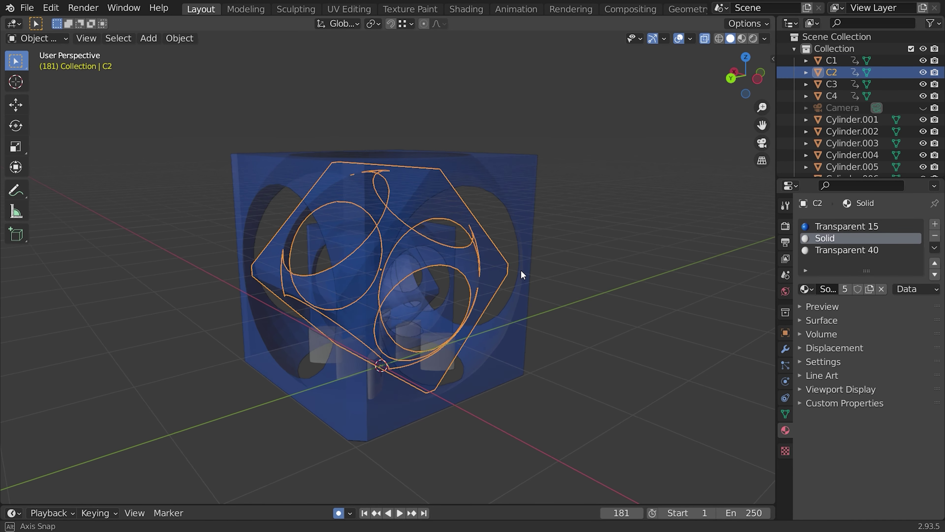
pyautogui.click(435, 291)
pyautogui.moveTo(435, 292); pyautogui.dragTo(351, 297, button='middle')
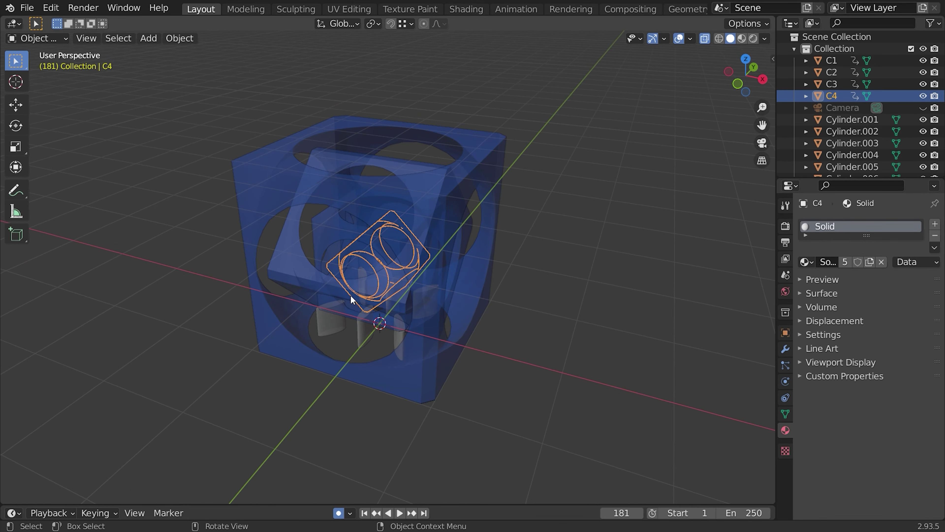
pyautogui.click(676, 77)
pyautogui.click(705, 39)
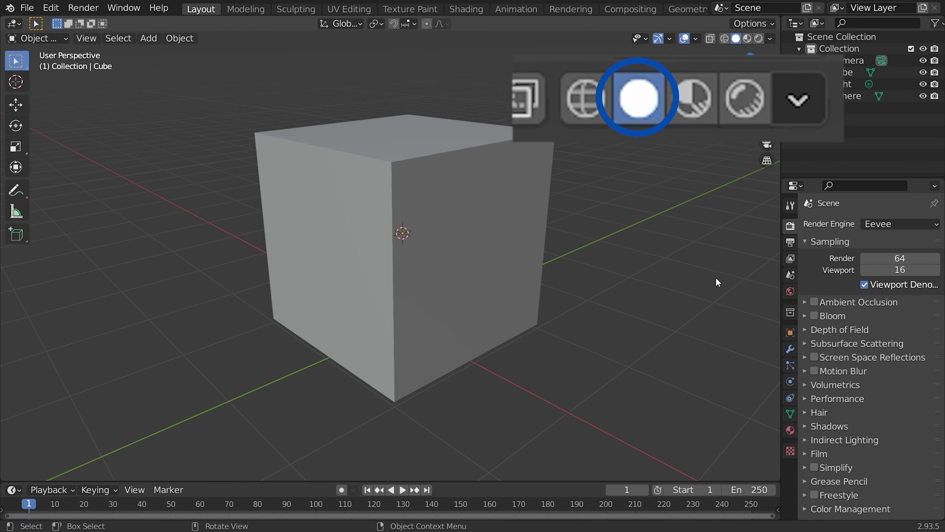
# Step: Select the default cube and expand its material's Viewport Display settings
pyautogui.click(525, 255)
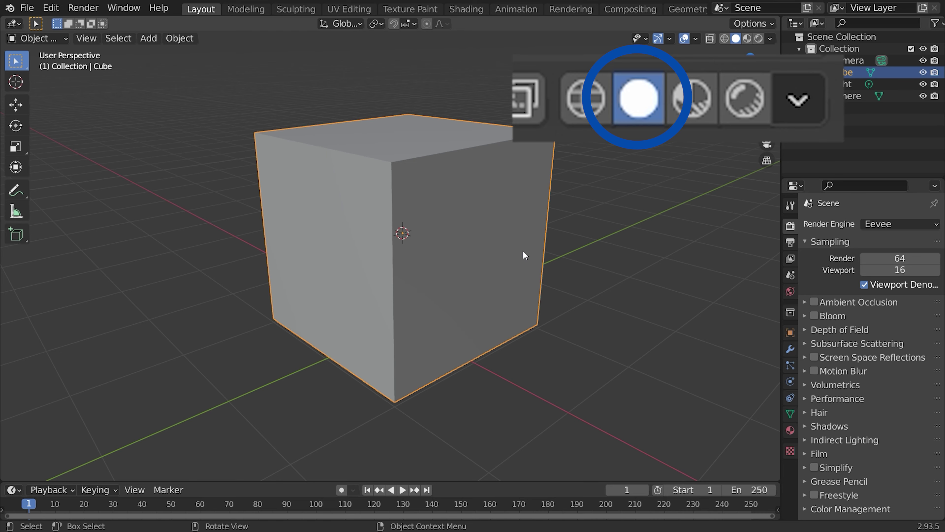
pyautogui.click(790, 430)
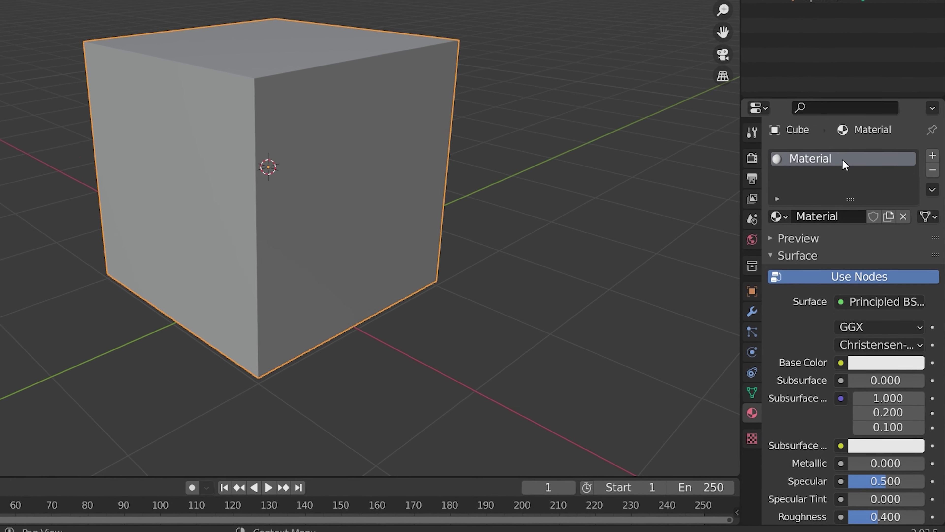
pyautogui.scroll(-4, 835, 293)
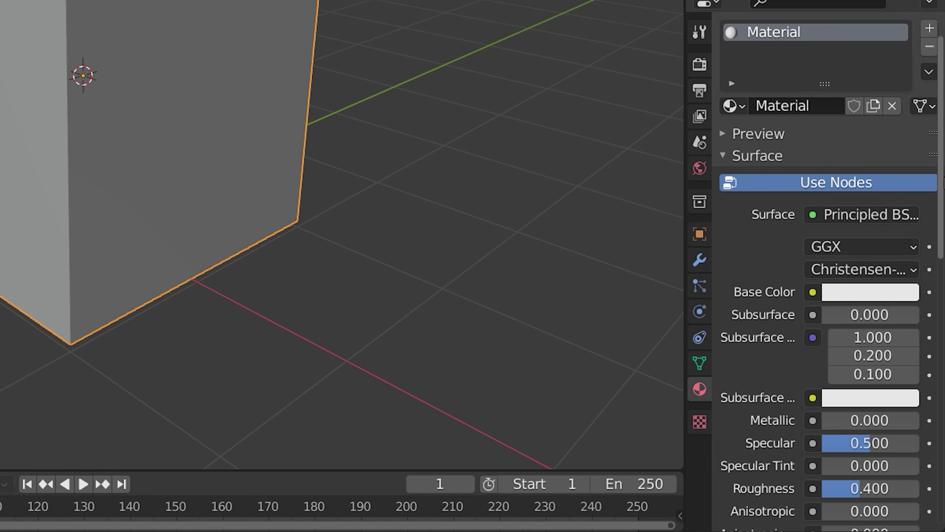
pyautogui.scroll(-8, 827, 266)
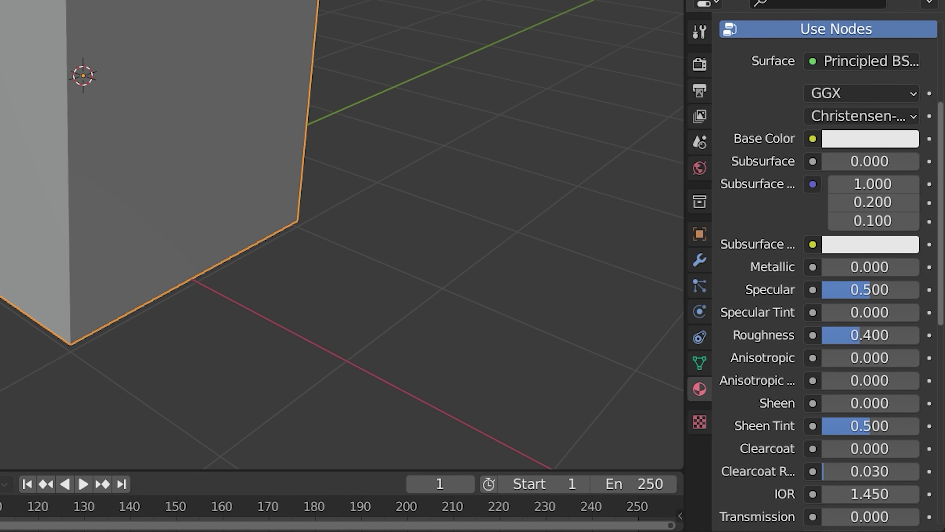
pyautogui.scroll(-6, 826, 266)
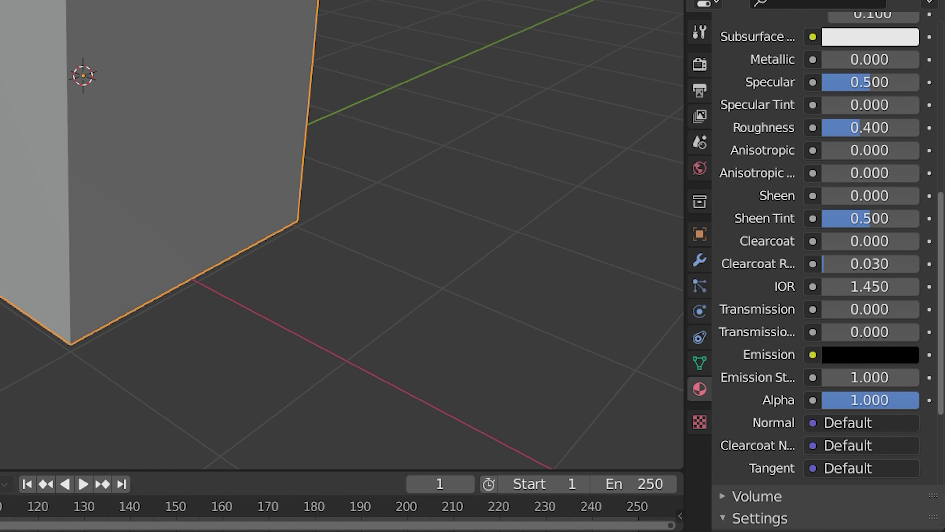
pyautogui.scroll(-7, 826, 266)
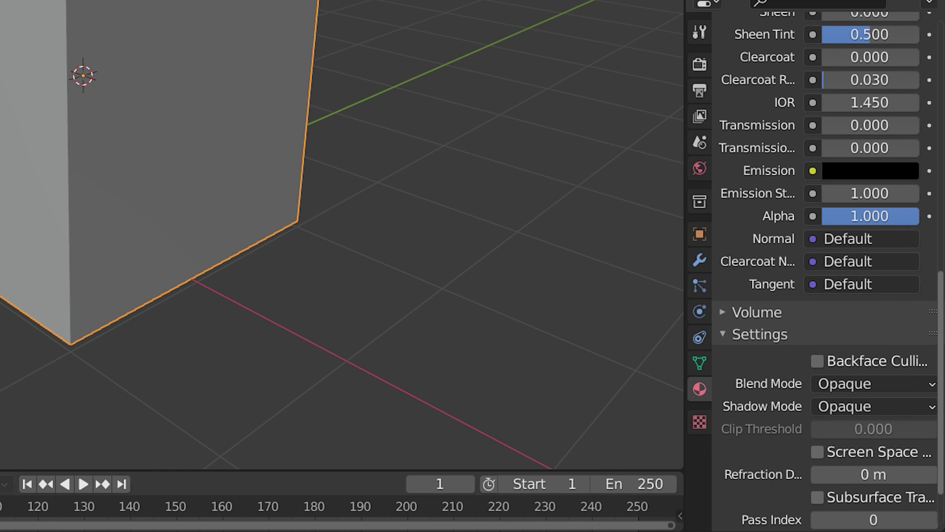
pyautogui.scroll(-2, 826, 266)
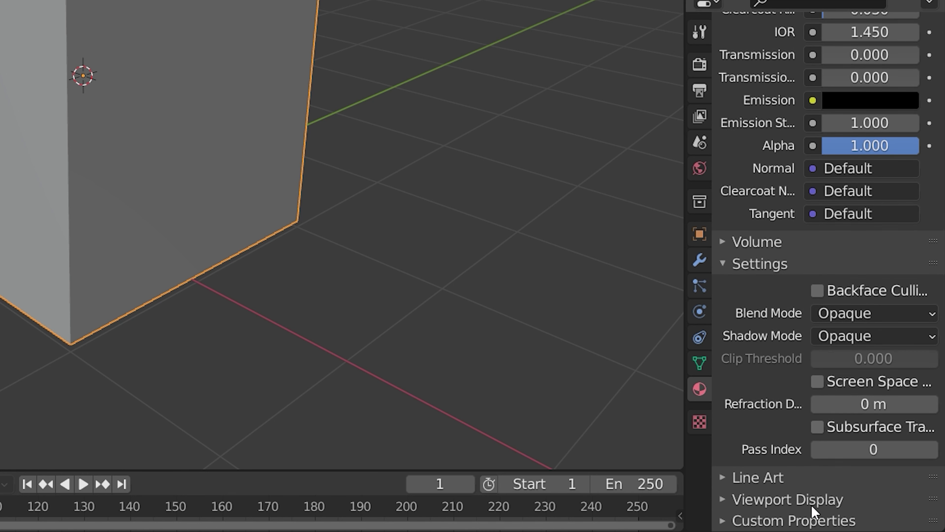
pyautogui.click(724, 499)
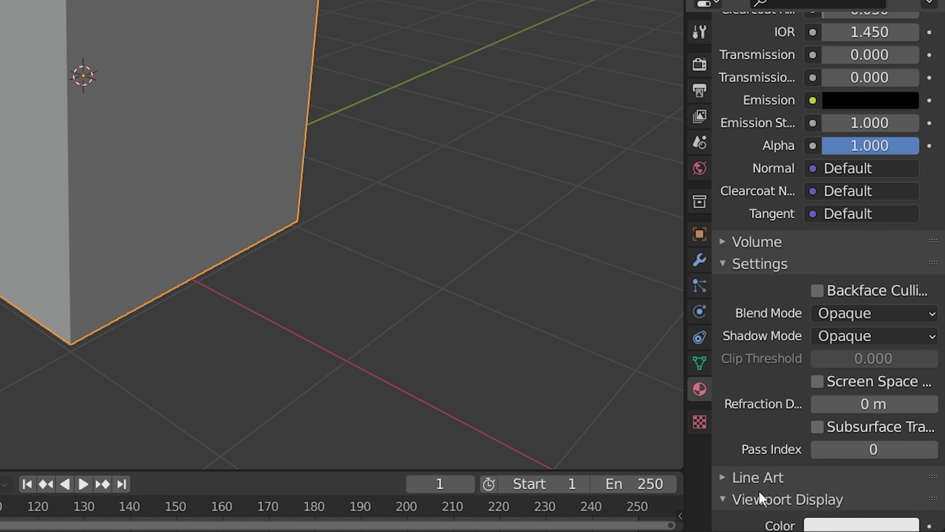
pyautogui.scroll(-4, 760, 498)
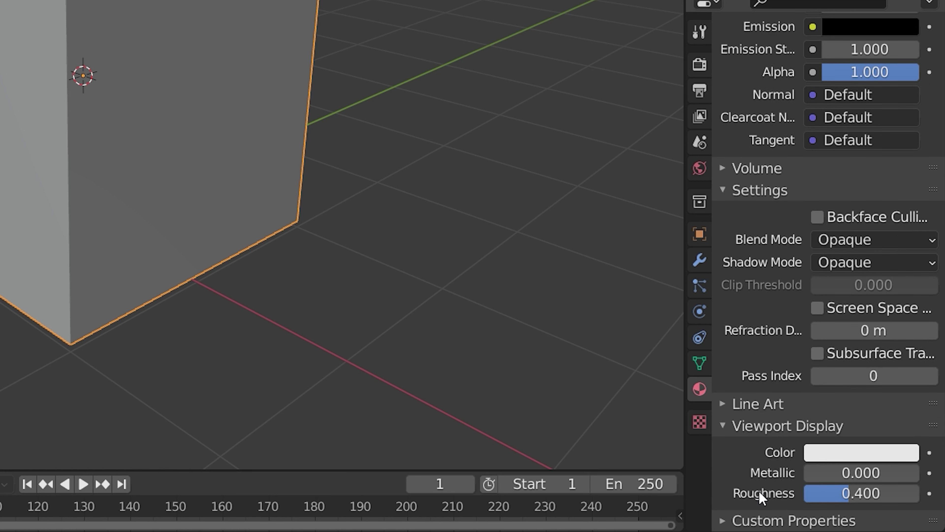
# Step: Set the Viewport Display colour to blue using the colour picker in Hex mode
pyautogui.click(898, 457)
pyautogui.click(781, 343)
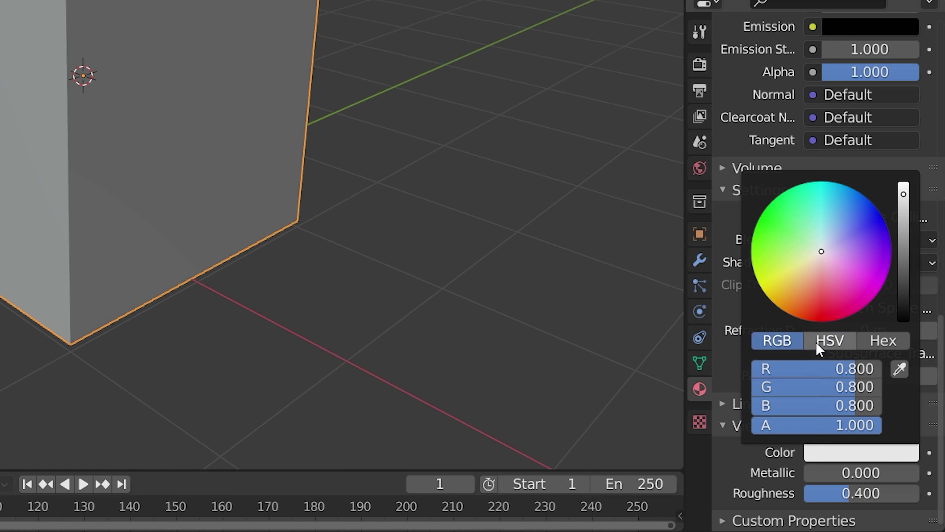
pyautogui.click(825, 341)
pyautogui.click(880, 340)
pyautogui.moveTo(858, 224)
pyautogui.mouseDown()
pyautogui.moveTo(869, 222)
pyautogui.moveTo(866, 231)
pyautogui.mouseUp()
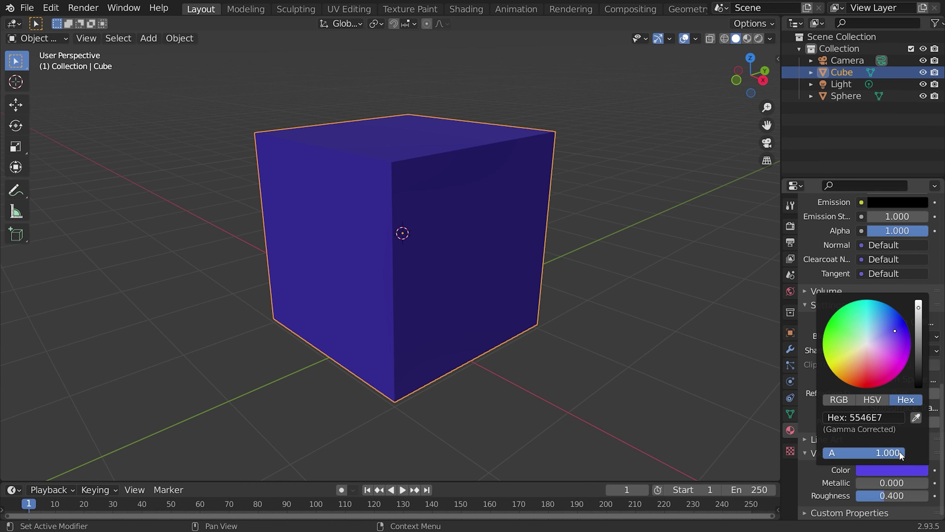
# Step: Lower the viewport colour alpha to 0.554, then deselect and orbit to see the green sphere inside
pyautogui.moveTo(874, 424); pyautogui.dragTo(863, 424)
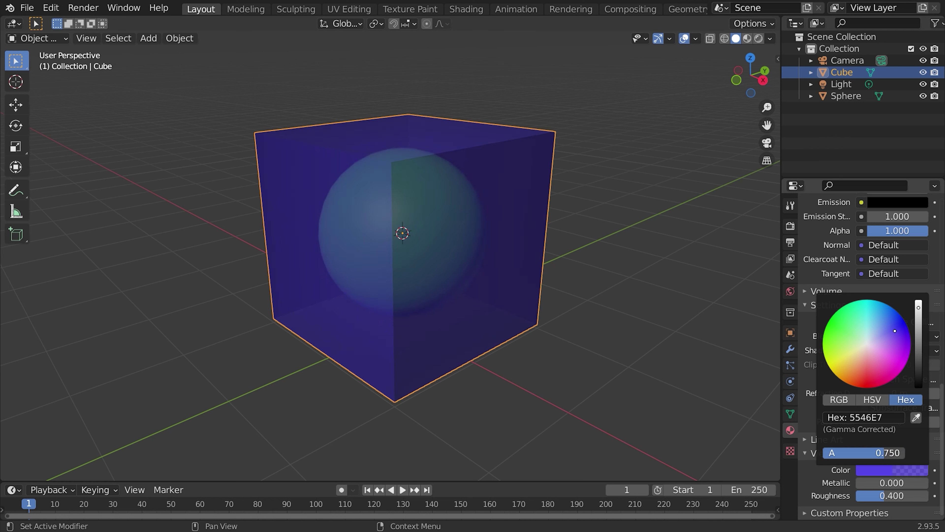
pyautogui.moveTo(857, 452)
pyautogui.mouseDown()
pyautogui.moveTo(831, 453)
pyautogui.moveTo(873, 452)
pyautogui.mouseUp()
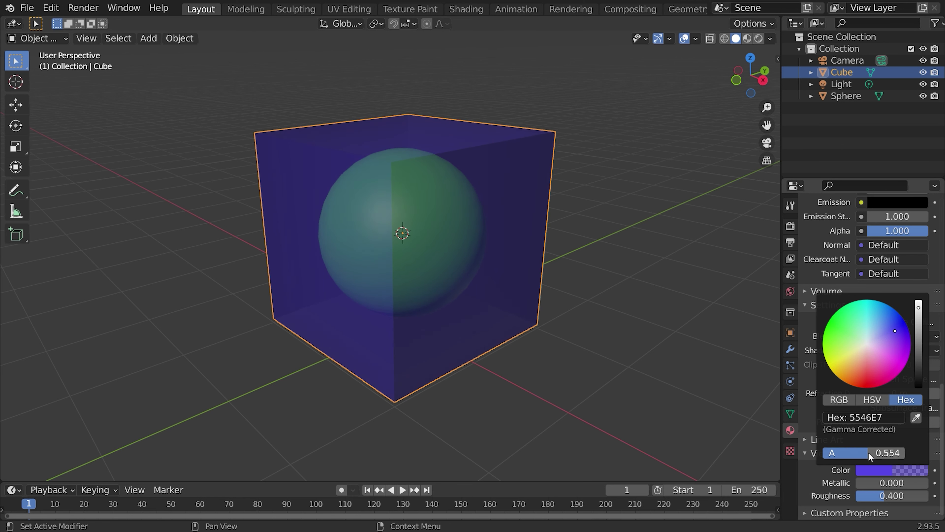
pyautogui.click(633, 259)
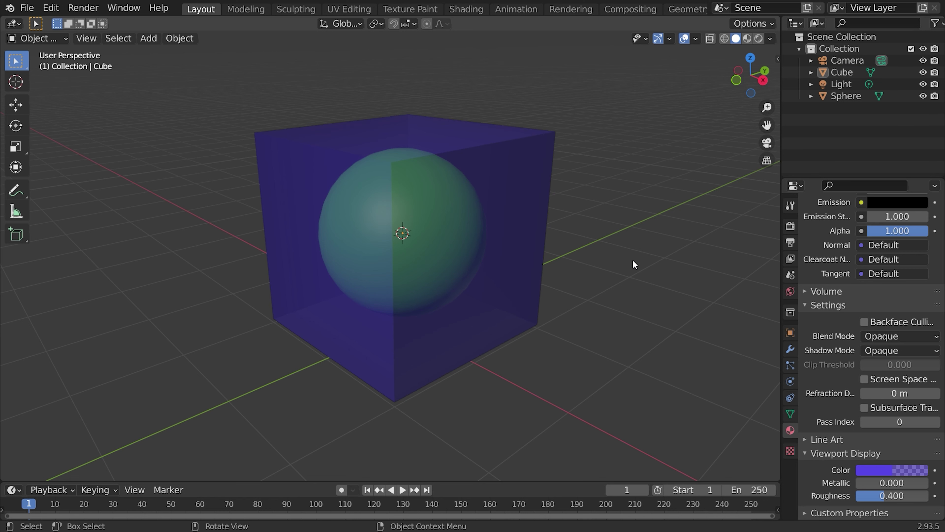
pyautogui.moveTo(614, 284); pyautogui.dragTo(21, 378, button='middle')
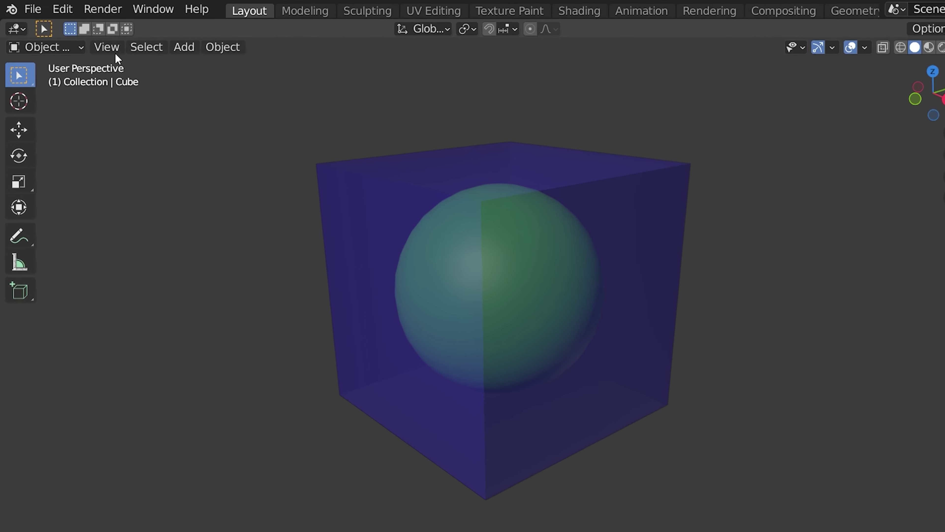
pyautogui.click(86, 38)
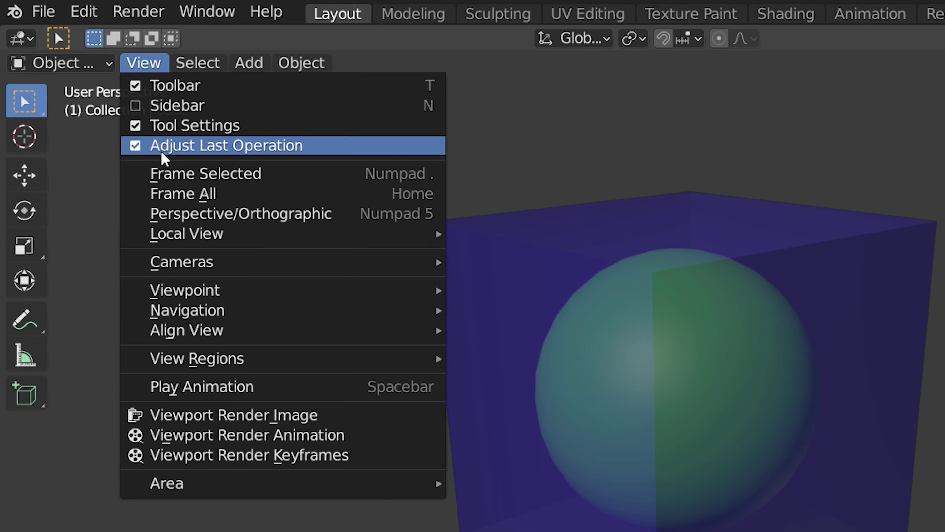
pyautogui.click(284, 417)
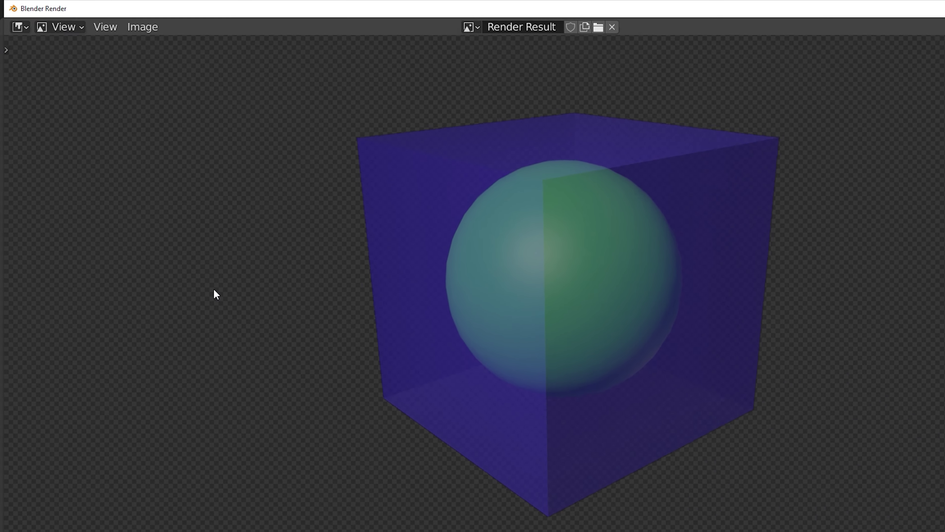
pyautogui.scroll(2, 646, 272)
pyautogui.scroll(-2, 646, 273)
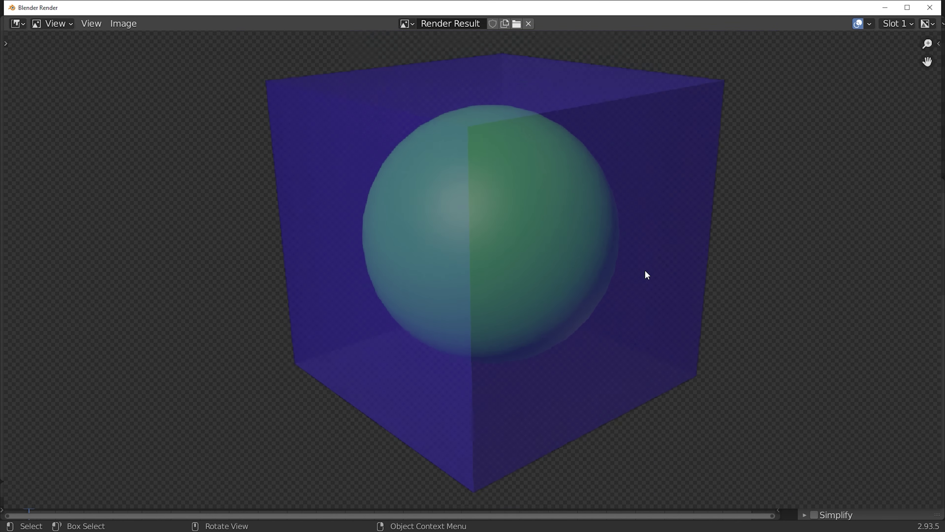
pyautogui.click(929, 8)
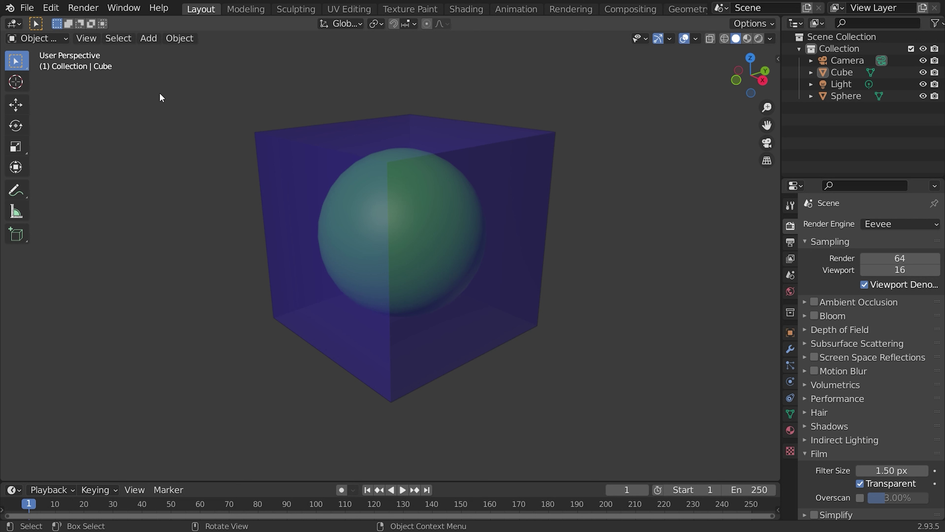
pyautogui.click(90, 44)
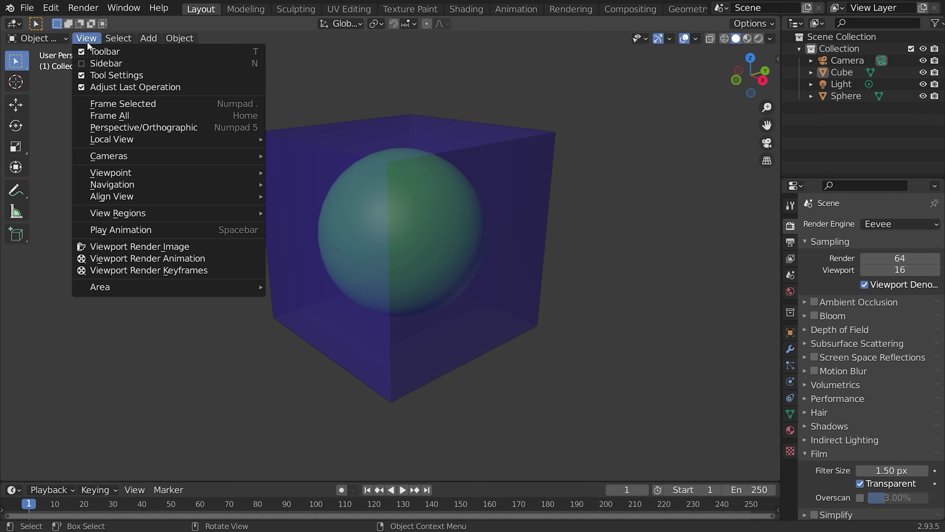
pyautogui.click(240, 245)
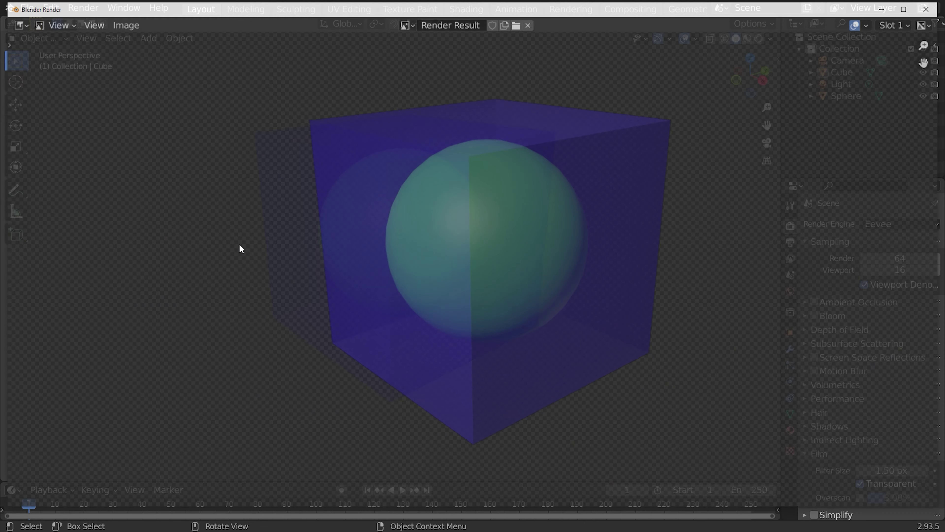
pyautogui.scroll(1, 239, 245)
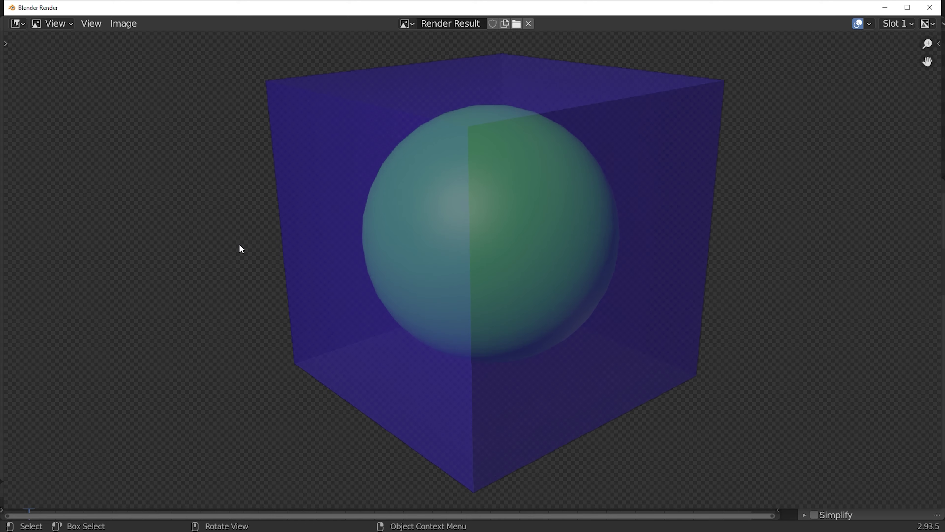
pyautogui.scroll(-1, 240, 245)
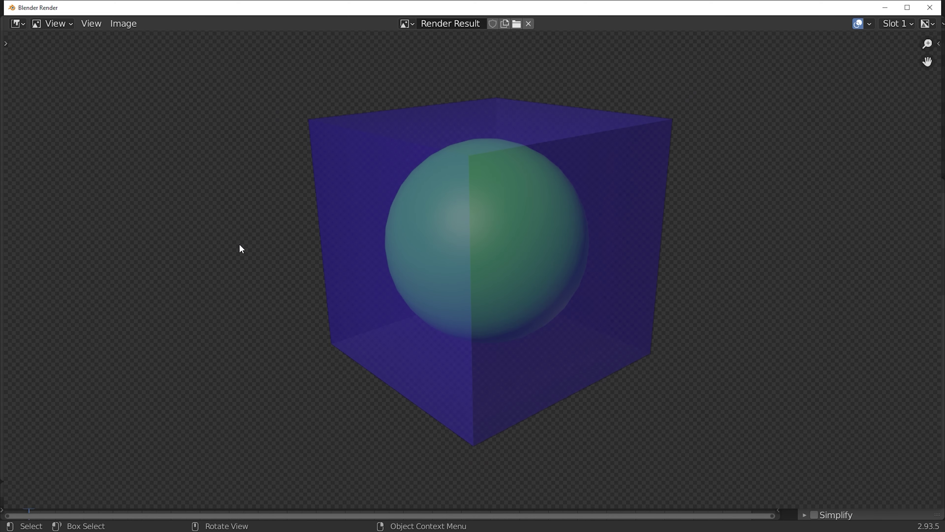
pyautogui.click(933, 8)
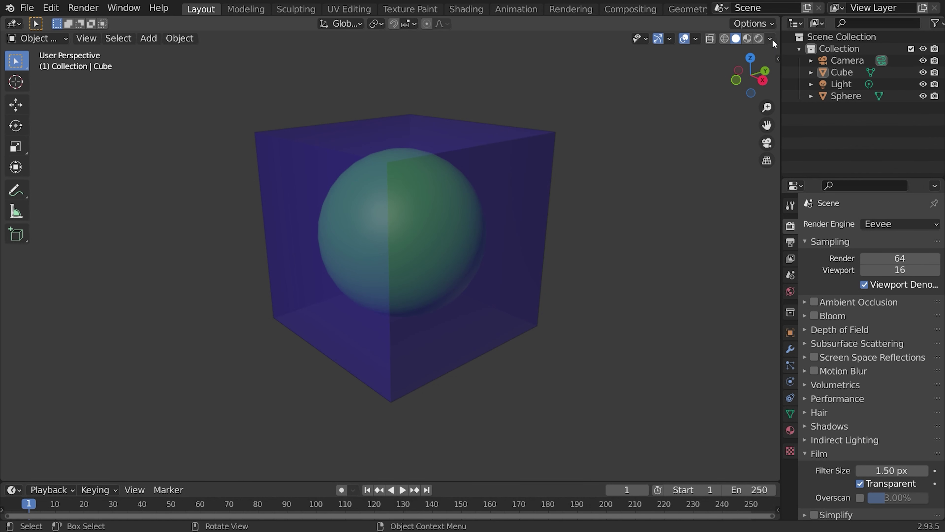
# Step: Switch to Rendered shading and give the cube's material a blue Base Color with Alpha 0.472
pyautogui.click(895, 224)
pyautogui.click(876, 263)
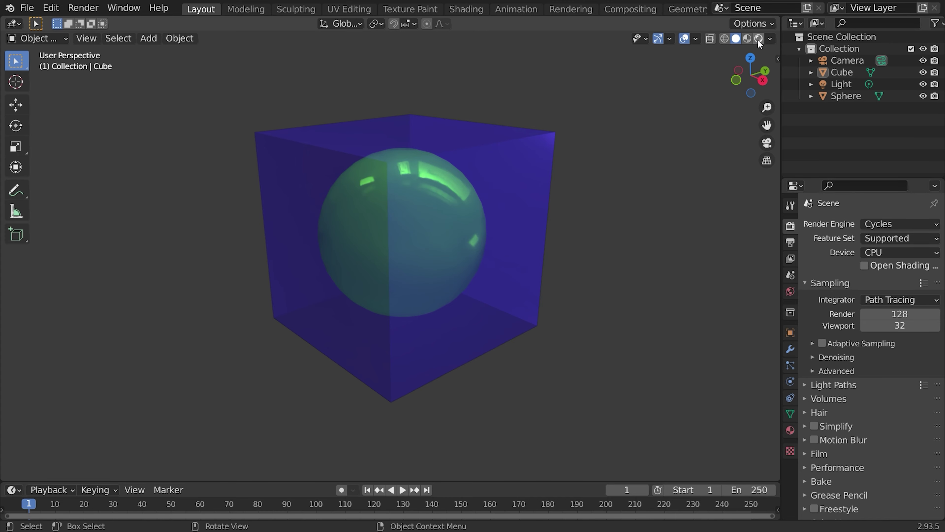
pyautogui.click(758, 38)
pyautogui.click(528, 228)
pyautogui.click(790, 430)
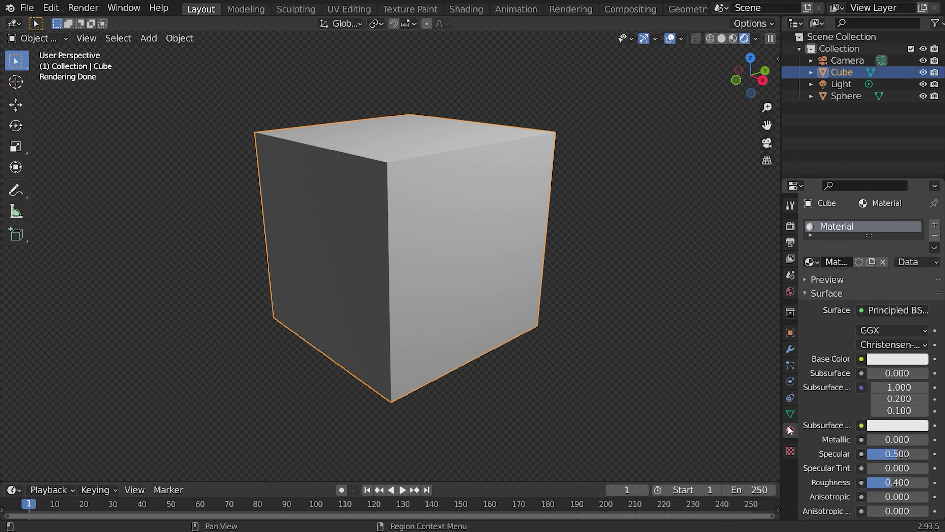
pyautogui.click(883, 361)
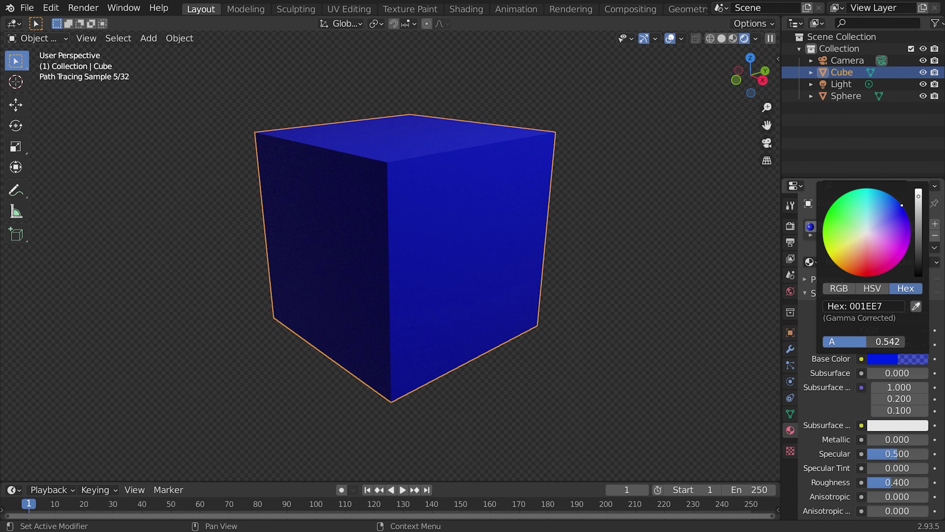
pyautogui.scroll(-11, 908, 429)
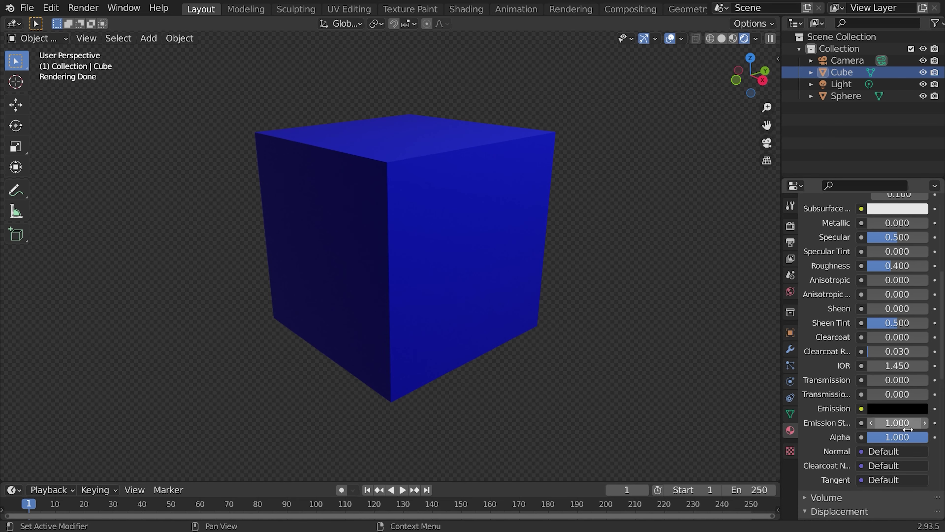
pyautogui.moveTo(908, 436); pyautogui.dragTo(876, 437)
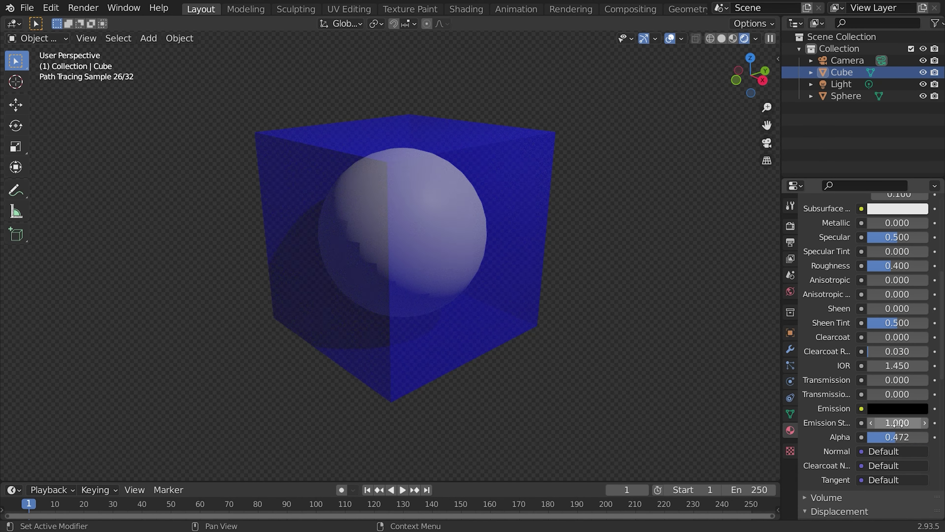
# Step: Raise the sphere along Z so its top pokes out of the cube
pyautogui.click(483, 255)
pyautogui.click(462, 255)
pyautogui.press('g')
pyautogui.press('z')
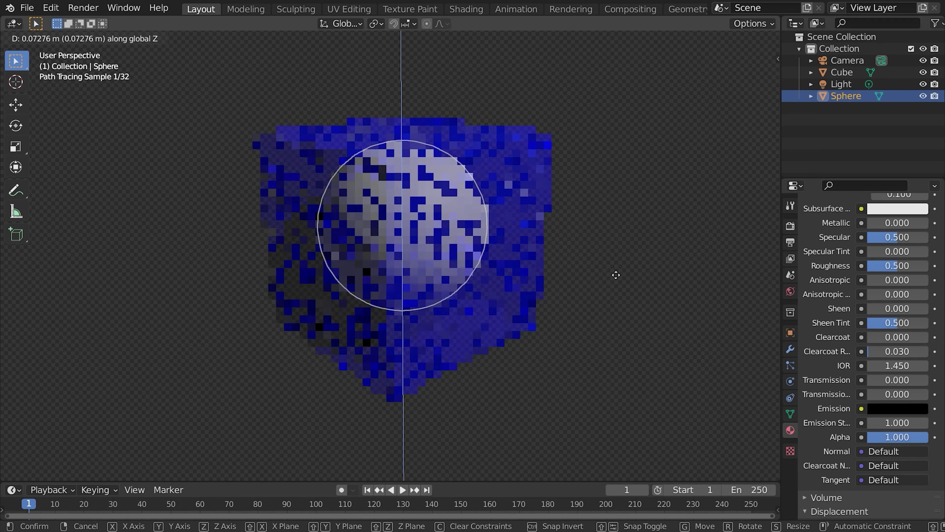
pyautogui.click(624, 241)
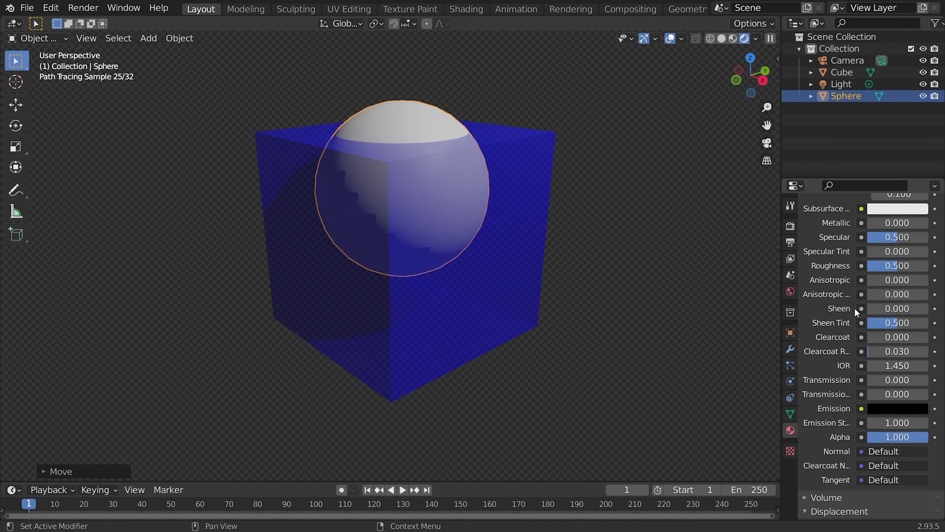
pyautogui.scroll(10, 855, 312)
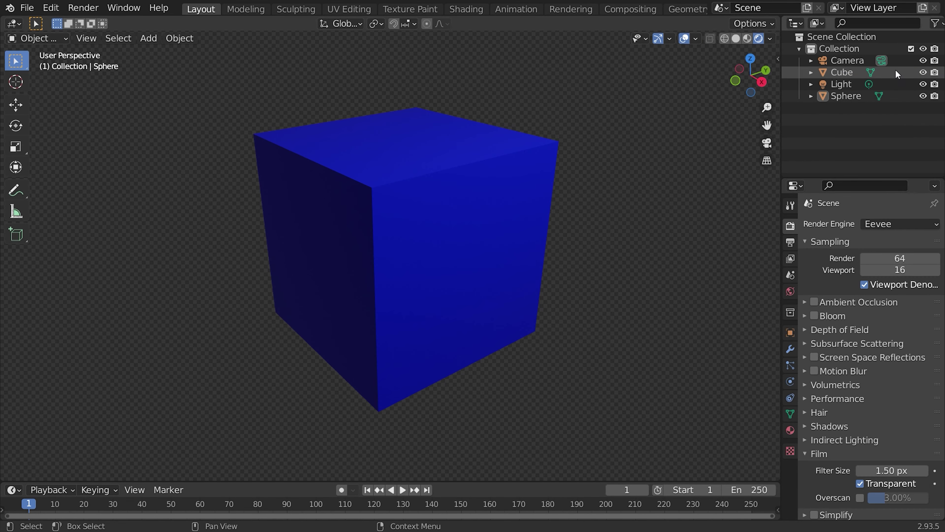
# Step: Set the cube material's Blend Mode to Alpha Blend
pyautogui.click(790, 430)
pyautogui.click(853, 73)
pyautogui.scroll(-15, 867, 373)
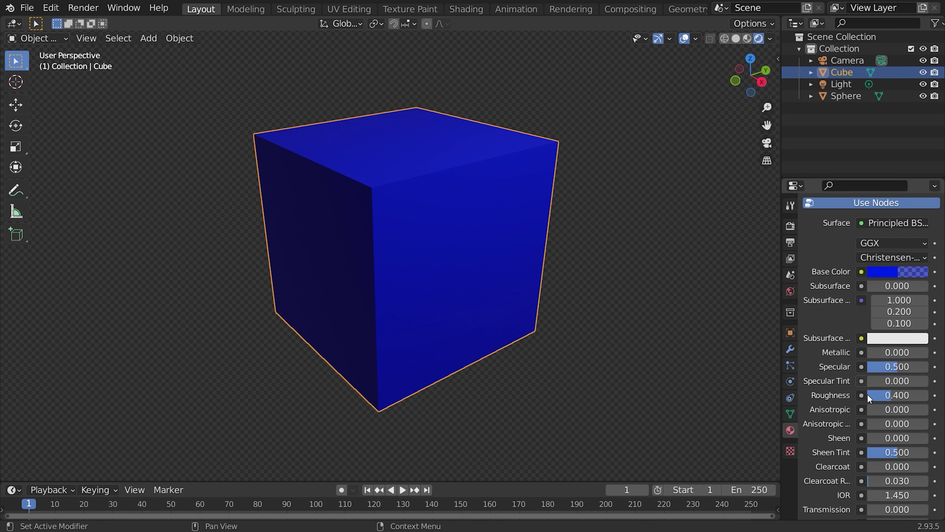
pyautogui.click(871, 397)
pyautogui.click(897, 448)
pyautogui.moveTo(646, 258)
pyautogui.mouseDown(button='middle')
pyautogui.moveTo(664, 247)
pyautogui.moveTo(663, 257)
pyautogui.mouseUp(button='middle')
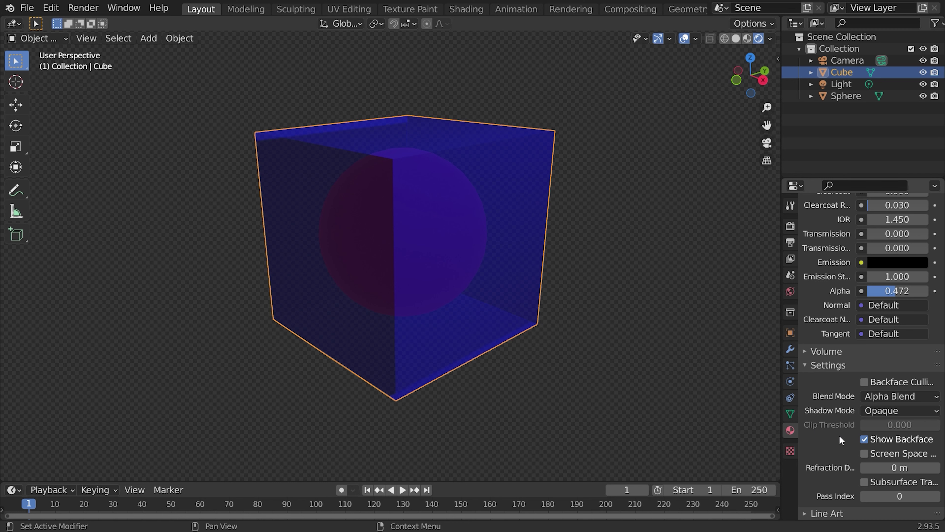
# Step: Move the sphere up along Z through the transparent cube
pyautogui.click(456, 241)
pyautogui.press('g')
pyautogui.press('z')
pyautogui.click(724, 279)
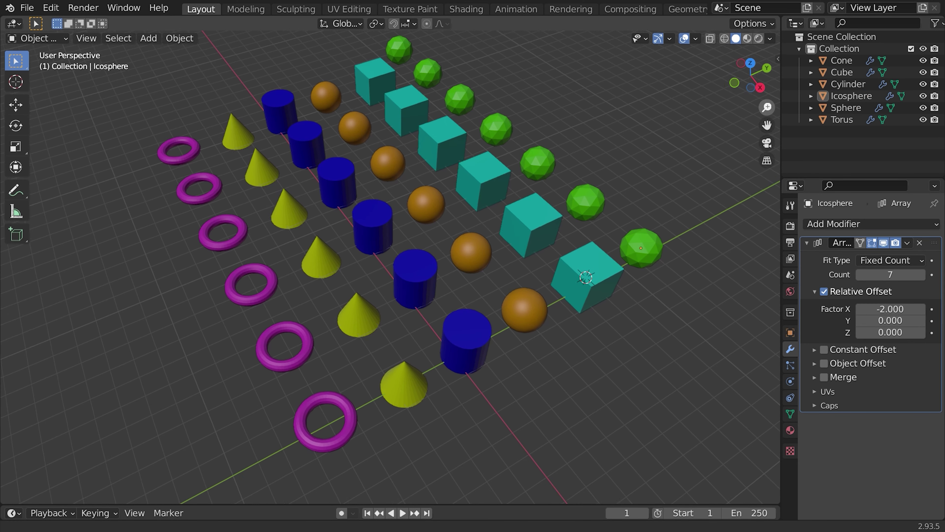
pyautogui.scroll(6, 769, 115)
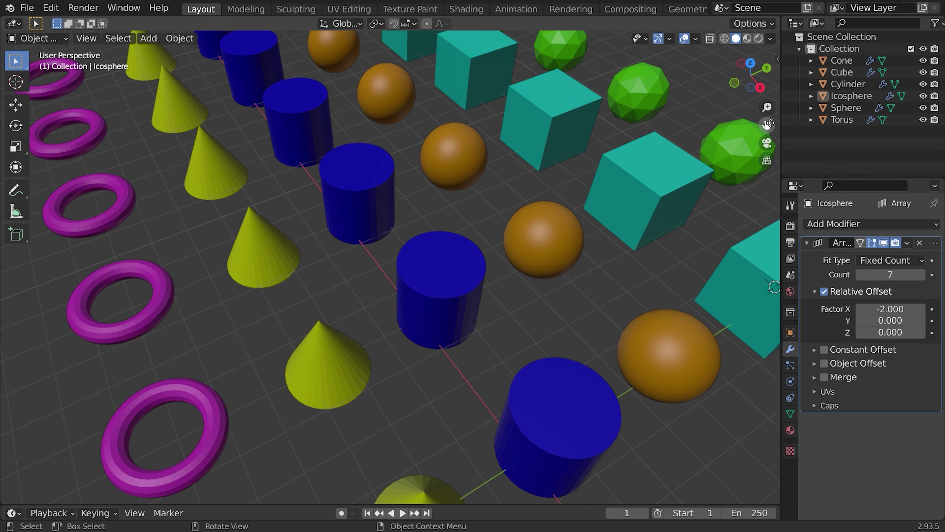
pyautogui.moveTo(762, 89); pyautogui.dragTo(741, 67)
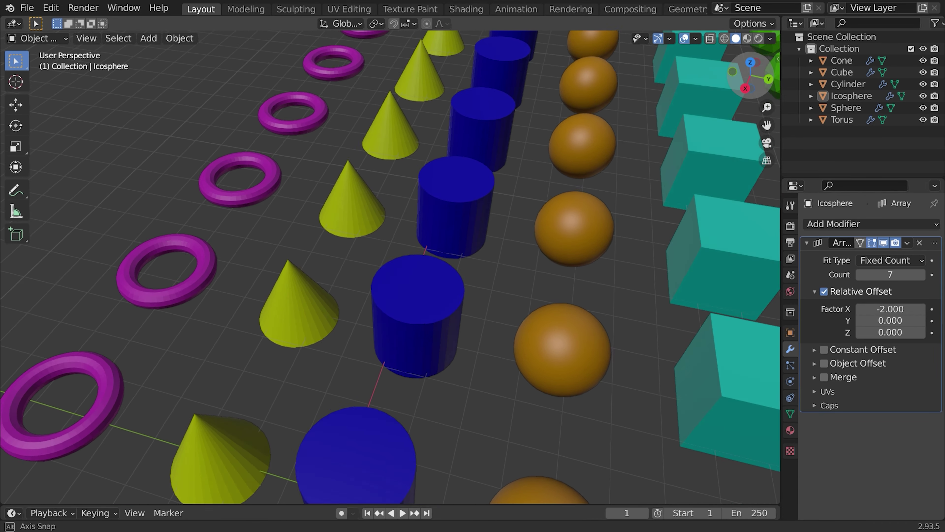
pyautogui.moveTo(391, 261); pyautogui.dragTo(231, 283, button='middle')
pyautogui.moveTo(764, 97); pyautogui.dragTo(746, 99)
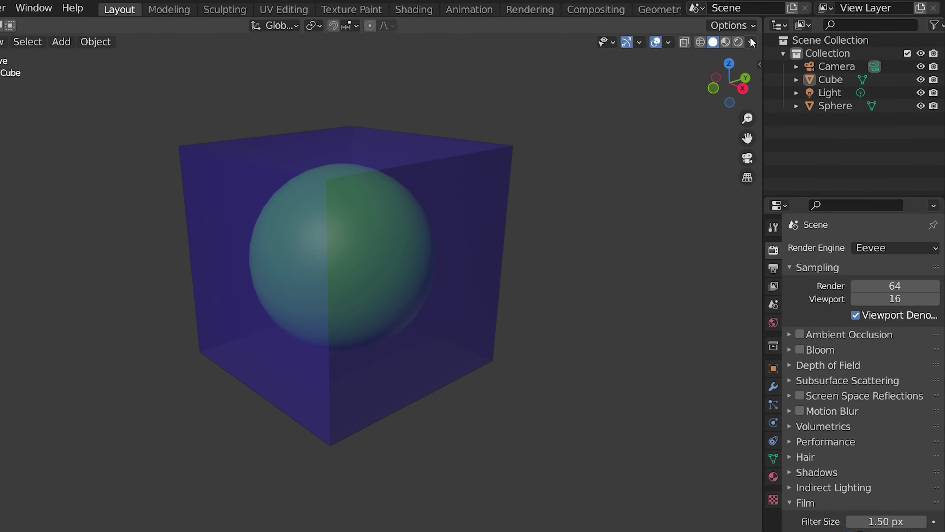
# Step: Try different studio lights in Viewport Shading, ending on a darker one
pyautogui.click(750, 41)
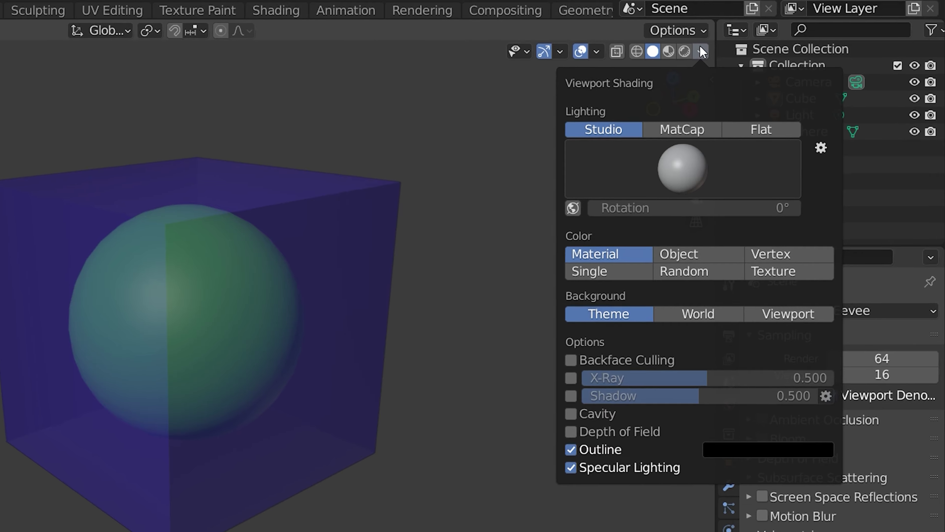
pyautogui.click(738, 135)
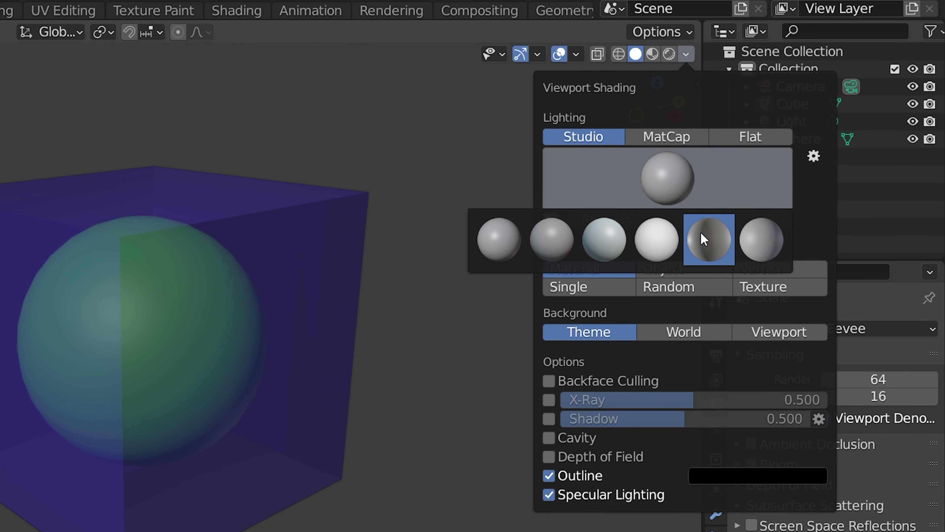
pyautogui.click(650, 253)
pyautogui.click(668, 178)
pyautogui.click(708, 238)
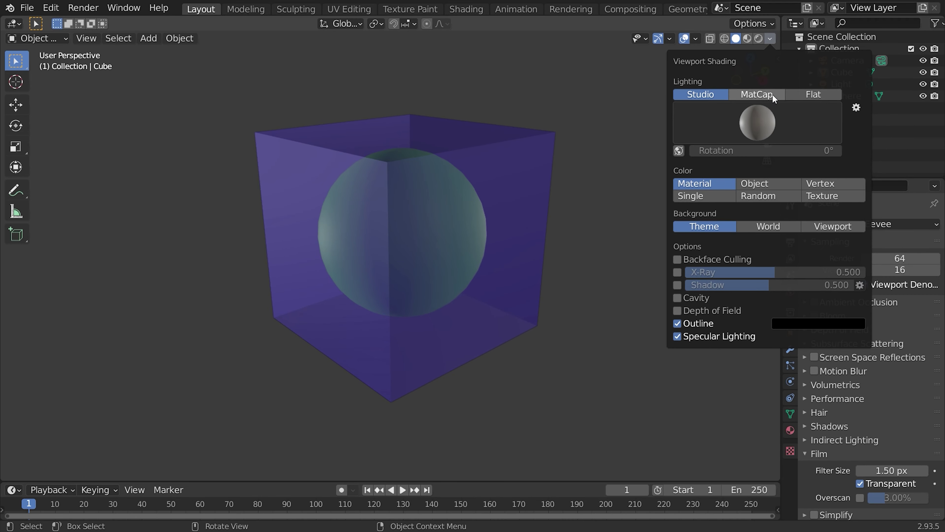
# Step: Switch lighting to MatCap, testing green, red, dark grey and swirl before settling on glossy grey
pyautogui.click(773, 94)
pyautogui.click(770, 122)
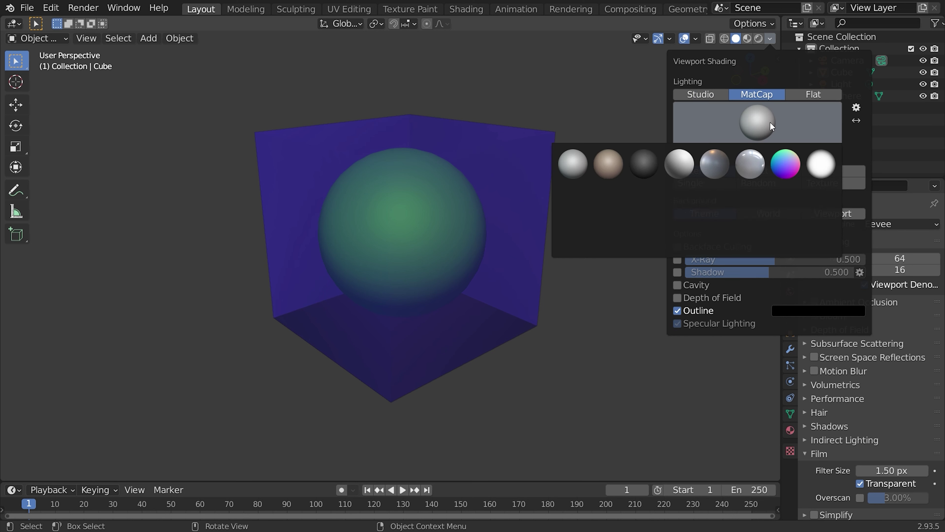
pyautogui.click(712, 198)
pyautogui.click(752, 120)
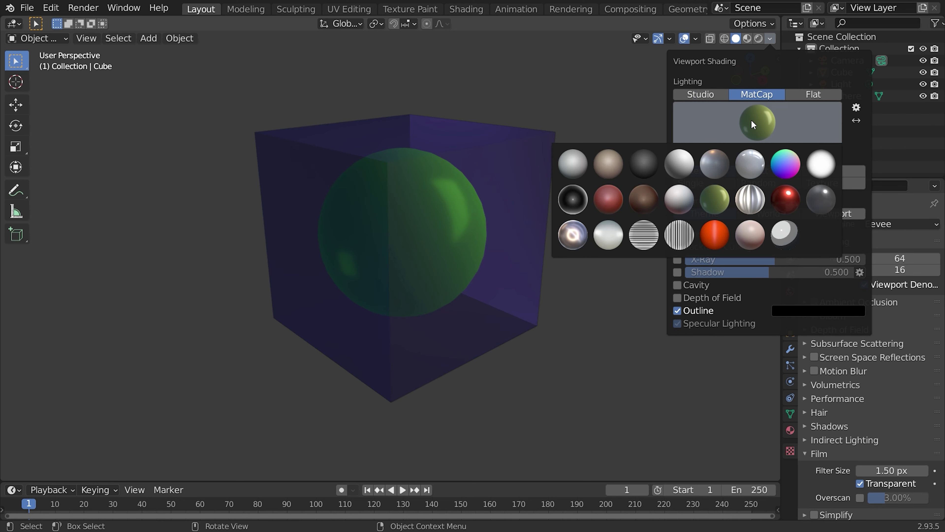
pyautogui.click(785, 198)
pyautogui.click(760, 125)
pyautogui.click(644, 165)
pyautogui.click(759, 122)
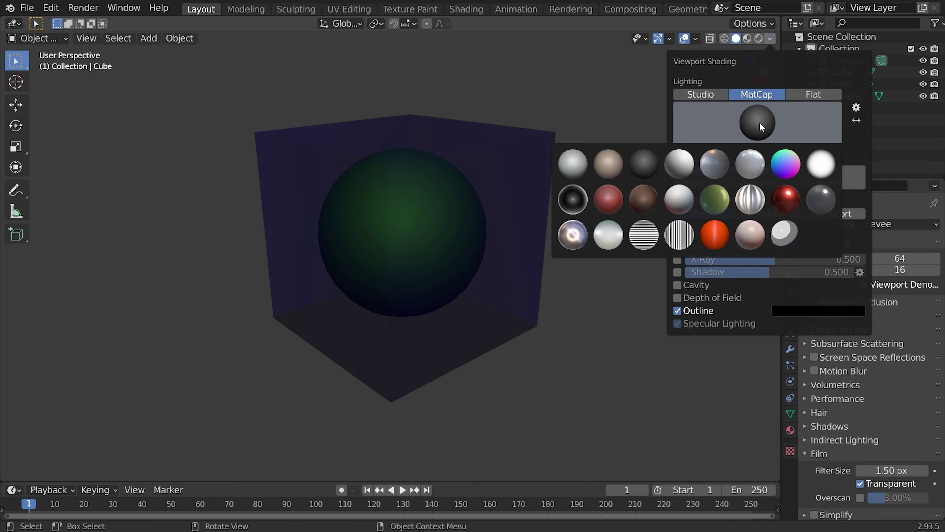
pyautogui.click(573, 234)
pyautogui.click(750, 123)
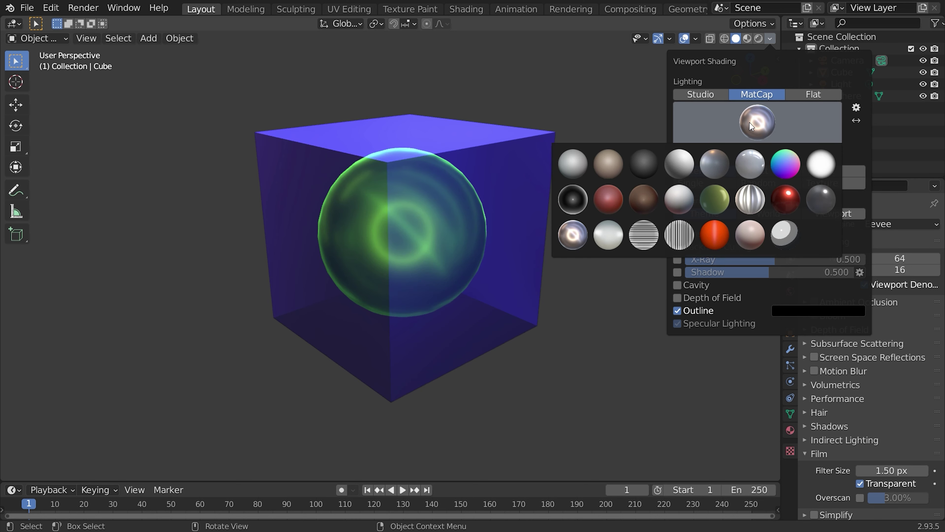
pyautogui.click(754, 168)
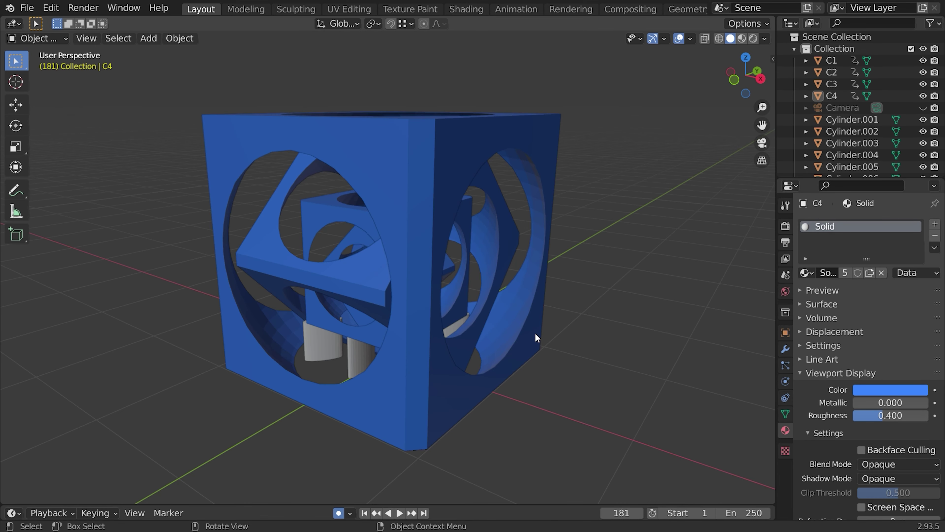
# Step: Assign Transparent 15, 40 and 60 to C1, C2 and C3, then orbit to a tilted corner view
pyautogui.click(536, 337)
pyautogui.click(806, 273)
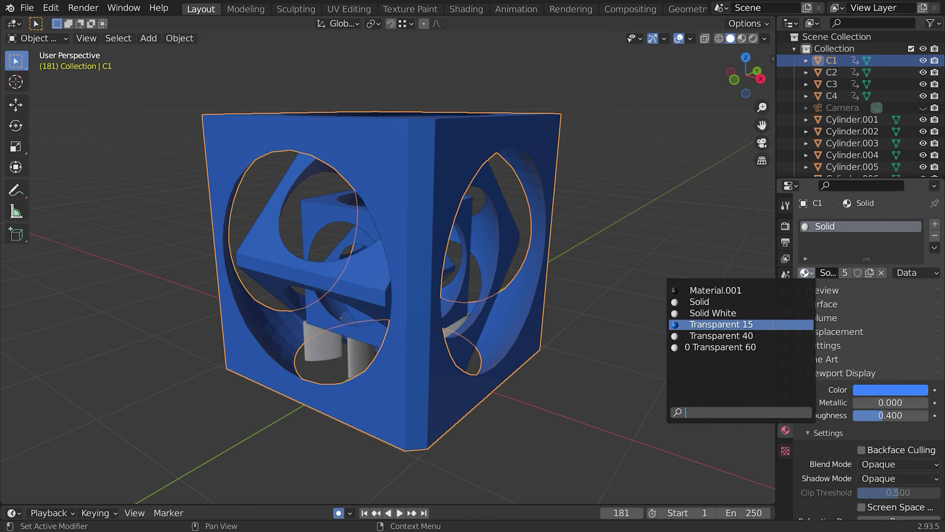
pyautogui.click(773, 325)
pyautogui.click(462, 305)
pyautogui.click(805, 289)
pyautogui.click(726, 353)
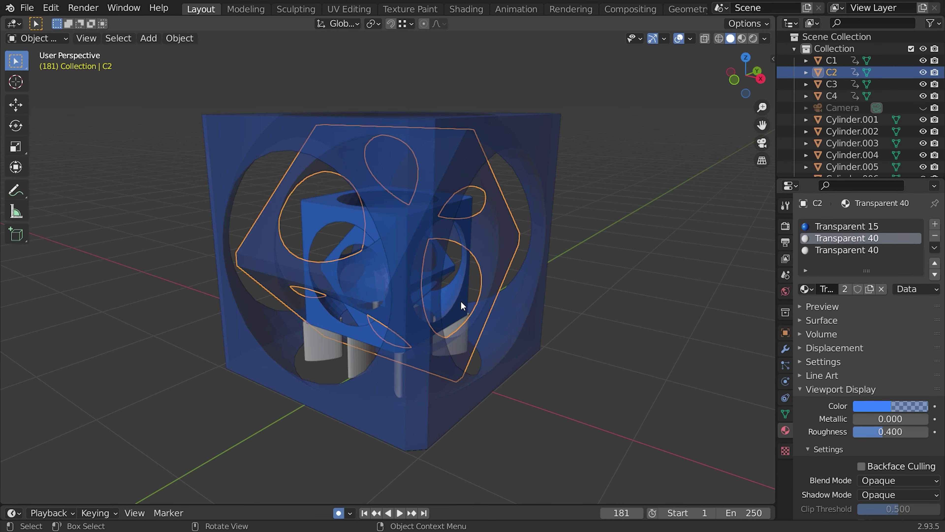
pyautogui.click(461, 305)
pyautogui.click(807, 272)
pyautogui.click(726, 348)
pyautogui.moveTo(663, 314); pyautogui.dragTo(76, 316, button='middle')
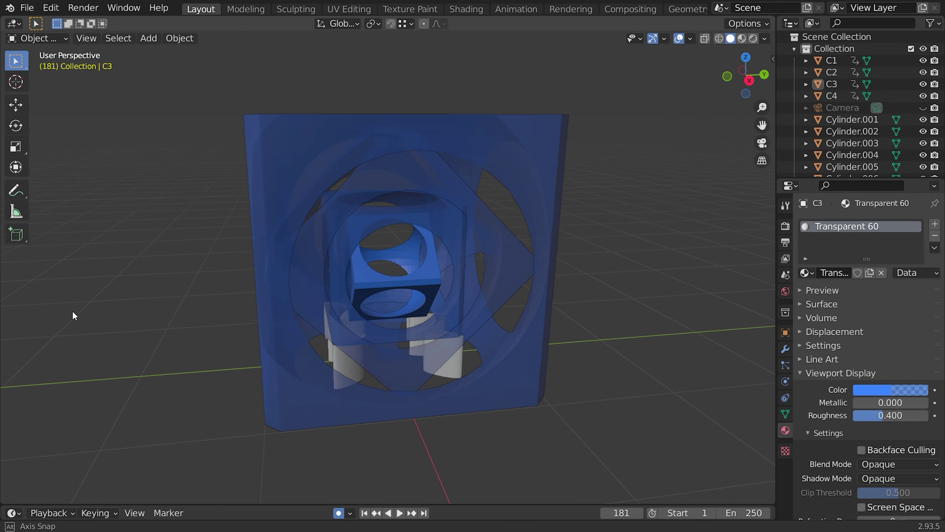
pyautogui.moveTo(734, 308); pyautogui.dragTo(467, 301, button='middle')
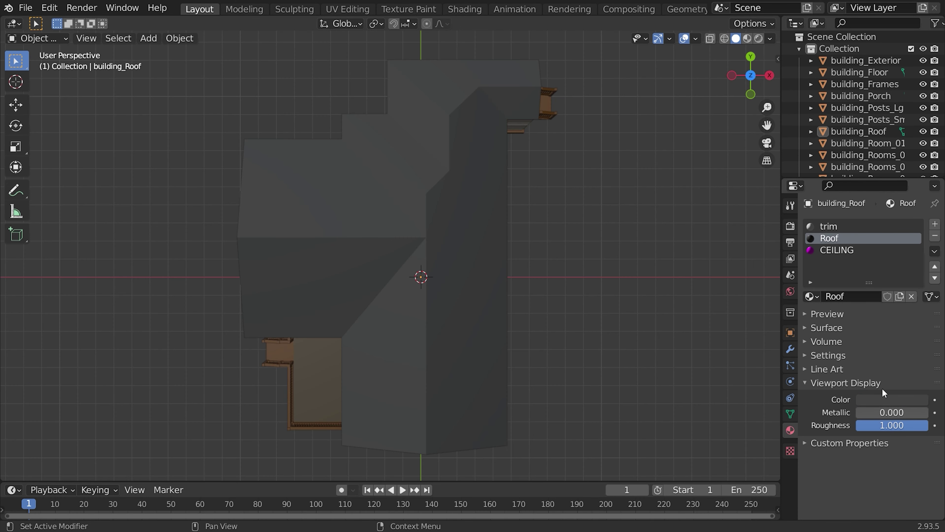
# Step: Lower the roof's viewport display alpha and orbit to look into the rooms underneath
pyautogui.click(897, 401)
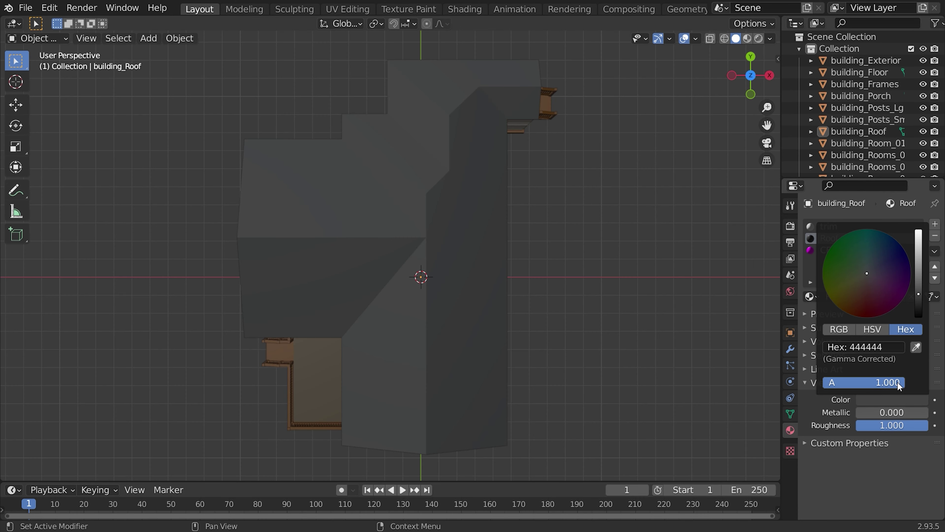
pyautogui.moveTo(899, 380); pyautogui.dragTo(885, 382)
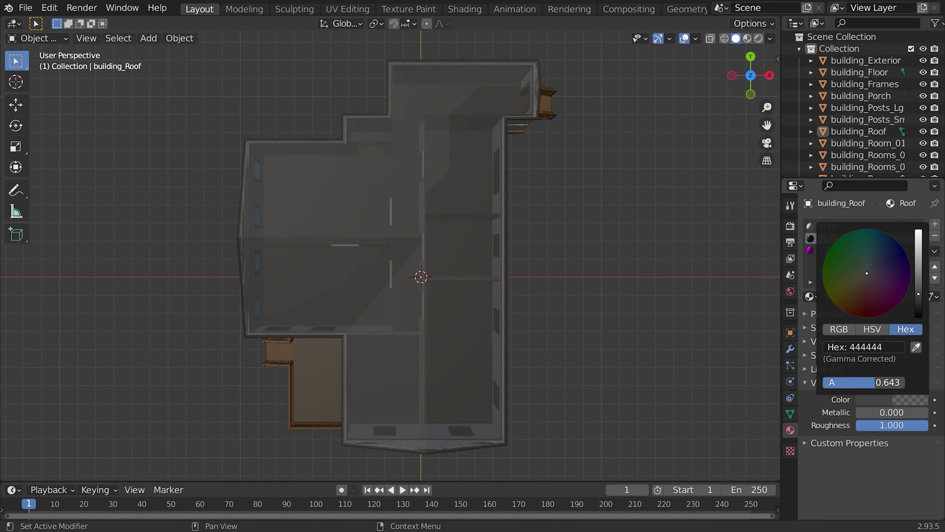
pyautogui.moveTo(647, 345); pyautogui.dragTo(127, 213, button='middle')
pyautogui.scroll(2, 126, 211)
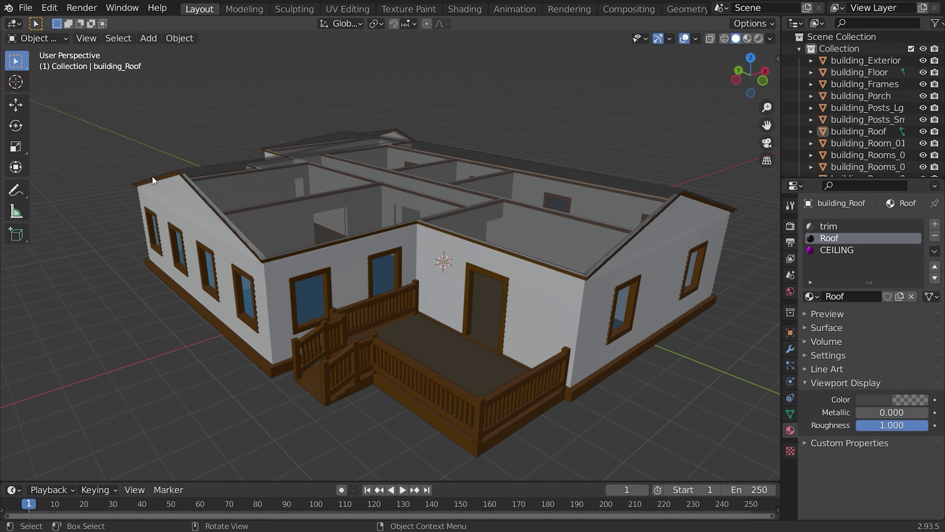
pyautogui.scroll(3, 445, 186)
pyautogui.moveTo(445, 186); pyautogui.dragTo(577, 208, button='middle')
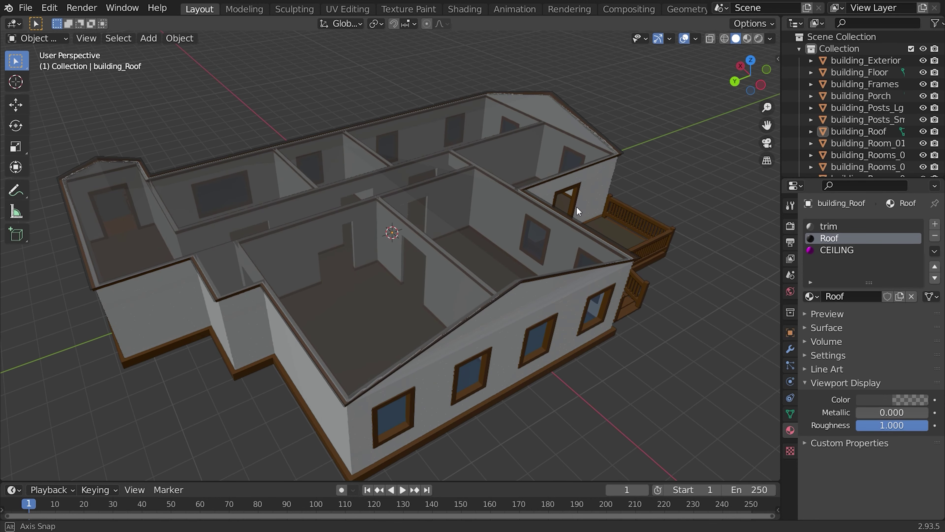
# Step: Restore the roof alpha to 1.0, then bring the neon scene's Mapping and Gradient Texture nodes into view
pyautogui.click(915, 400)
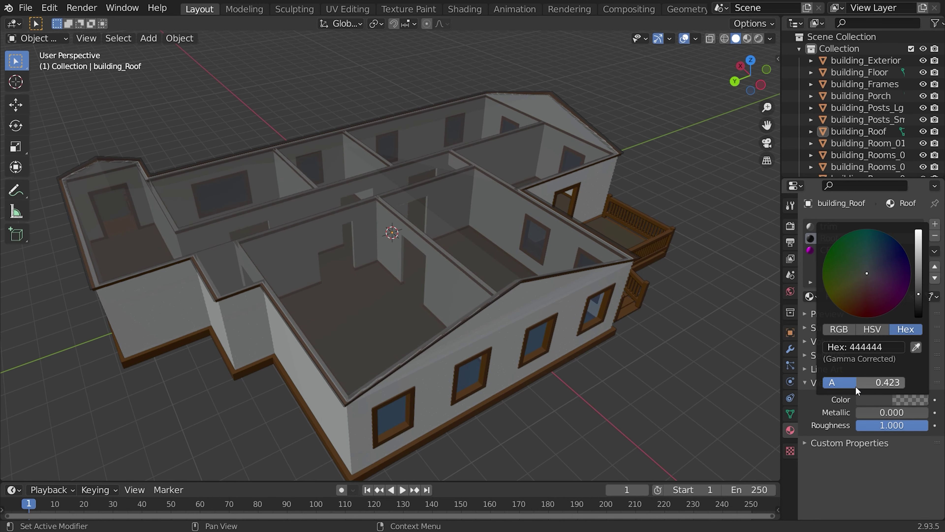
pyautogui.moveTo(863, 382); pyautogui.dragTo(905, 382)
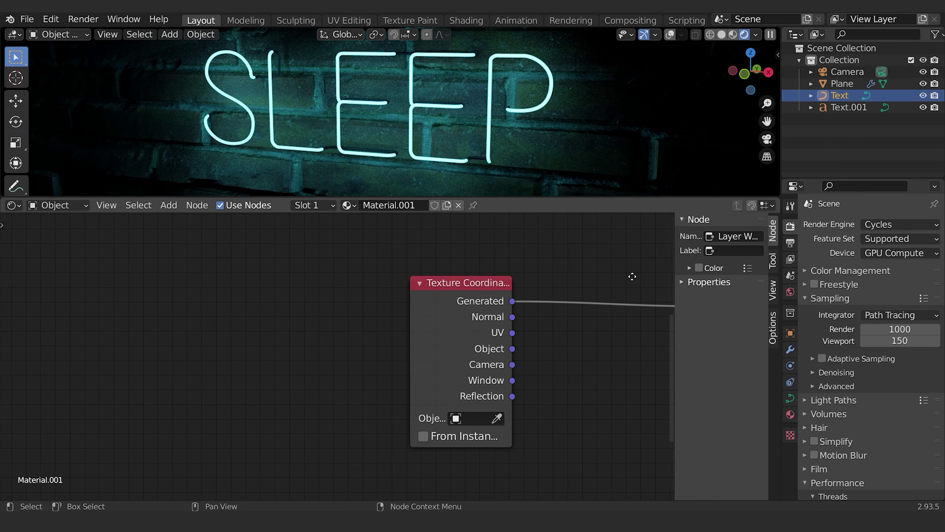
pyautogui.moveTo(633, 277); pyautogui.dragTo(545, 392, button='middle')
# Step: Zoom and pan around the neon sign's shader node tree
pyautogui.scroll(-1, 550, 391)
pyautogui.scroll(-3, 550, 391)
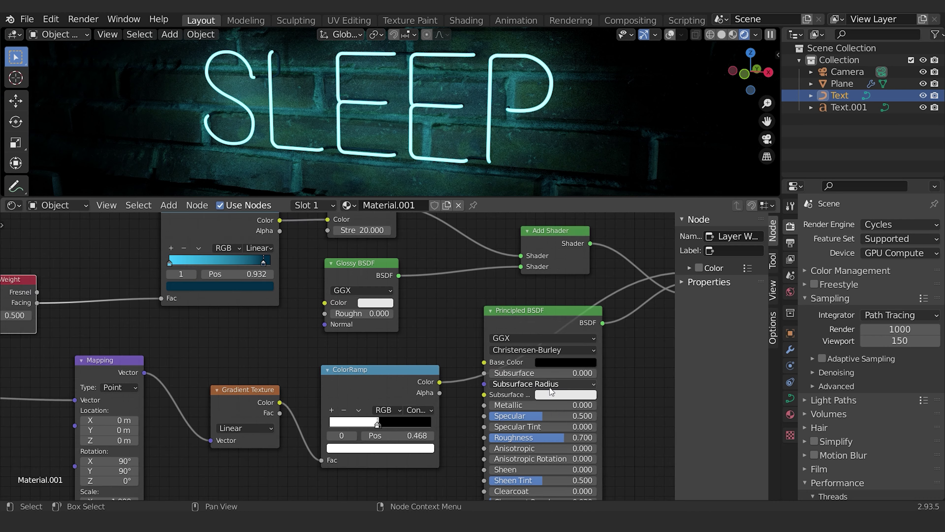
pyautogui.moveTo(550, 389); pyautogui.dragTo(590, 358, button='middle')
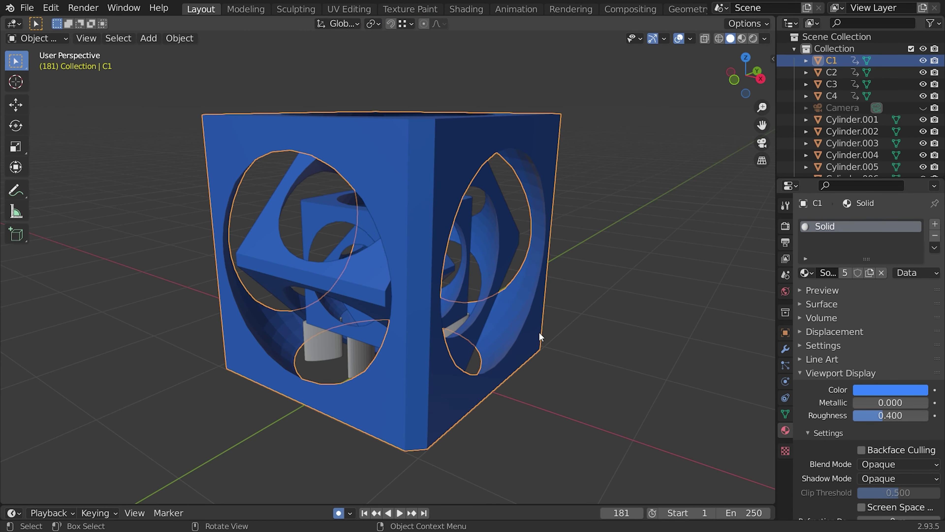
# Step: Assign Transparent 15 to C1, Transparent 40 to C2 and Transparent 60 to C3, then deselect
pyautogui.click(808, 273)
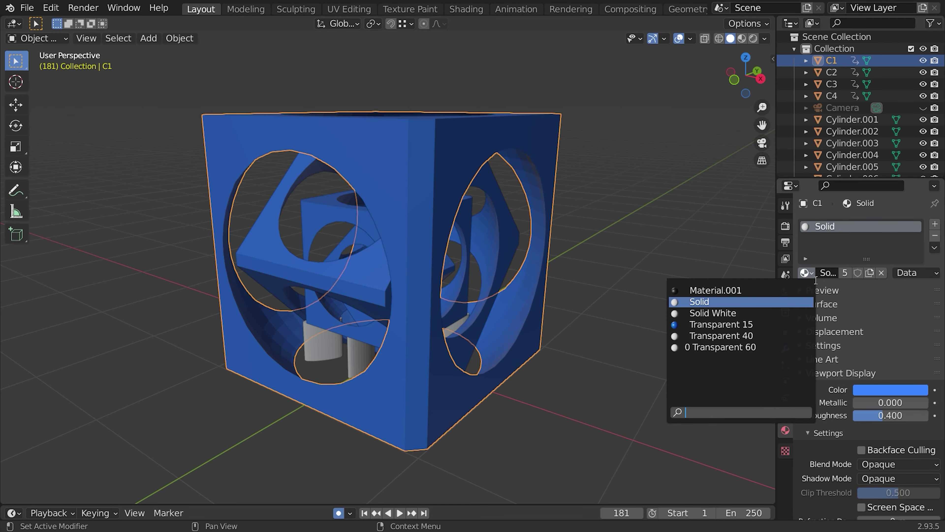
pyautogui.click(770, 325)
pyautogui.click(509, 244)
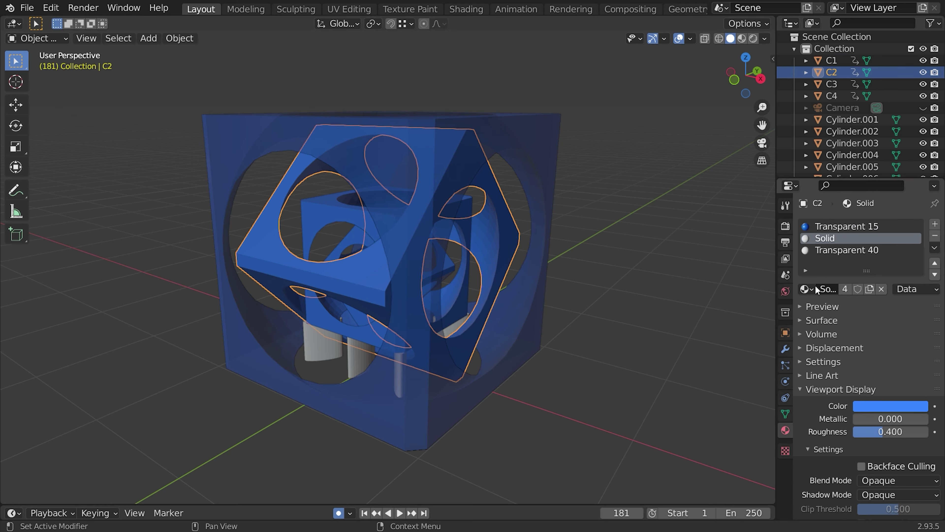
pyautogui.click(808, 289)
pyautogui.click(773, 352)
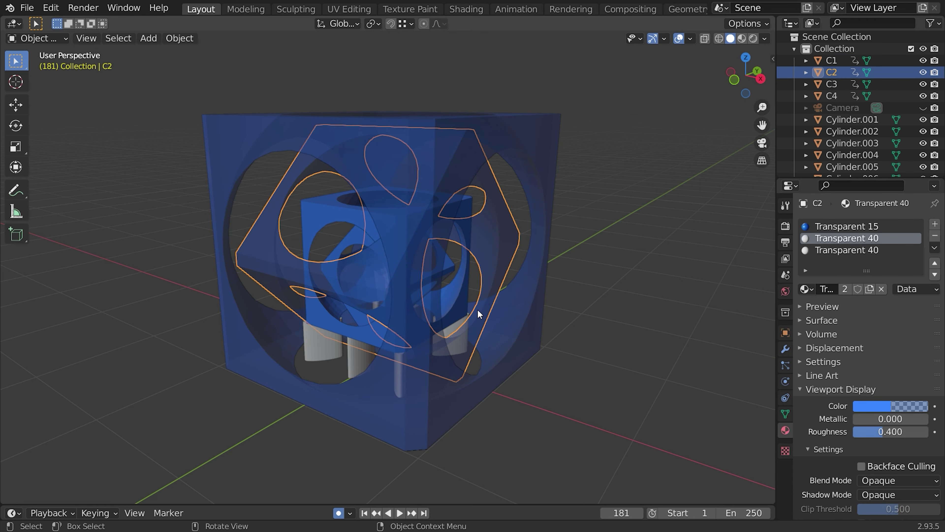
pyautogui.click(461, 305)
pyautogui.click(807, 273)
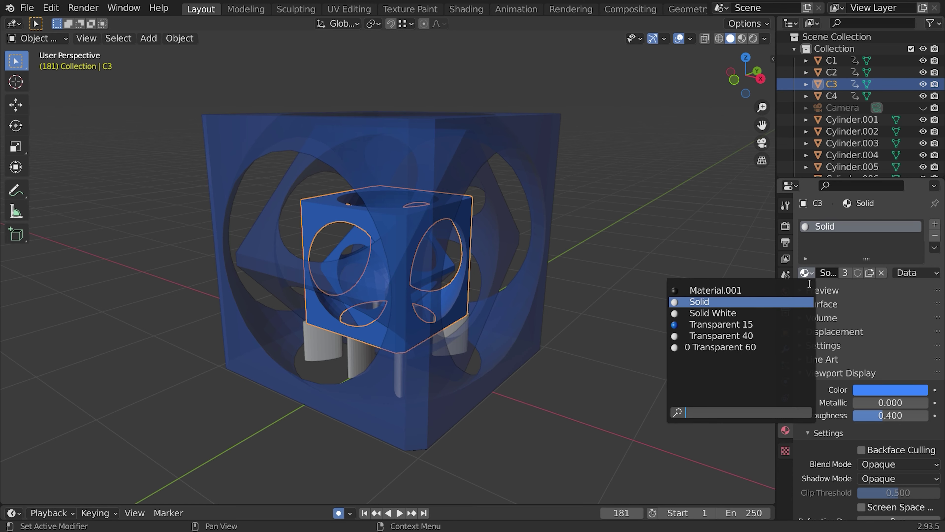
pyautogui.click(760, 349)
pyautogui.click(657, 331)
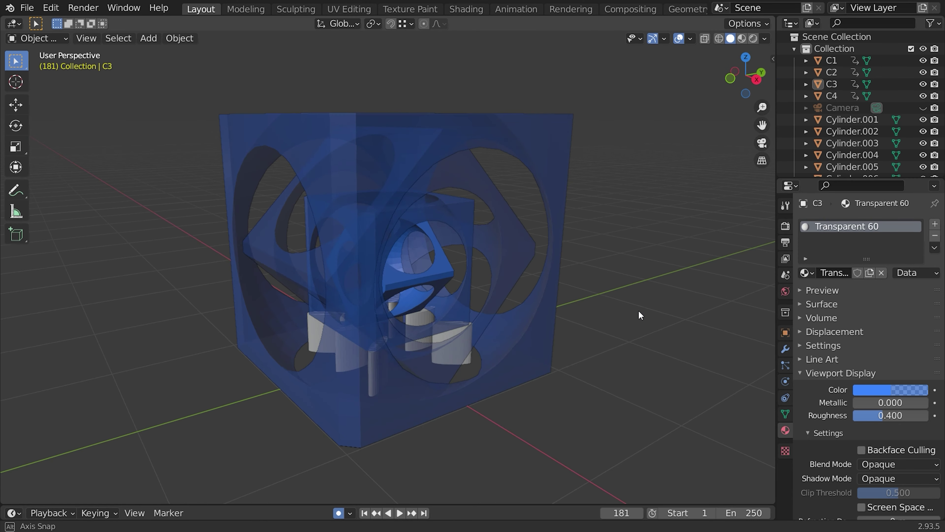